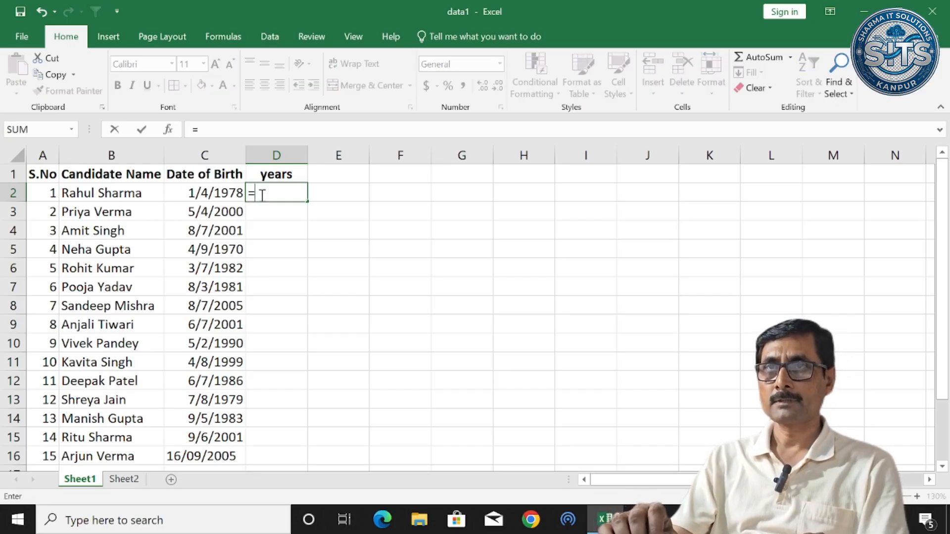
Enter the formula =YEARFRAC(C2,TODAY()) in cell D2 to calculate the first candidate's age in years.
{"action": "type", "text": "Y"}
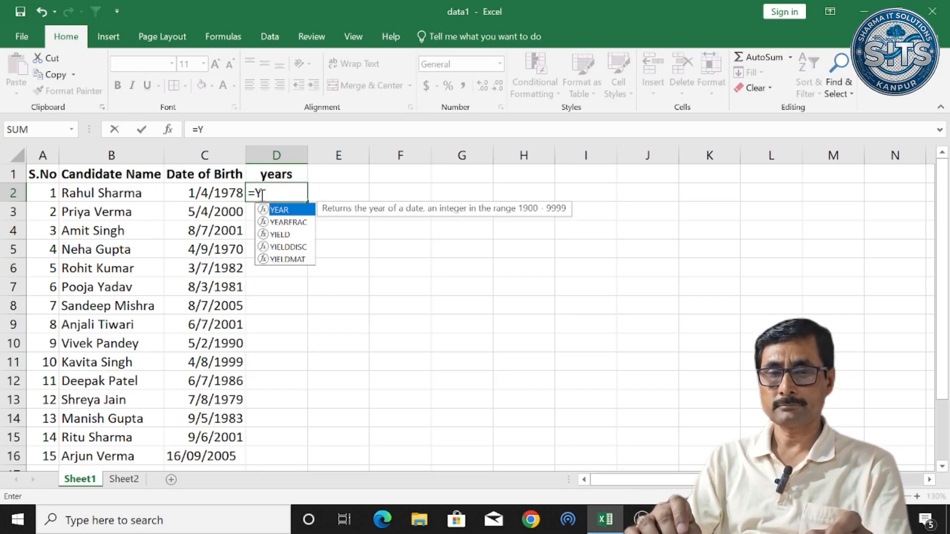
{"action": "type", "text": "EAR"}
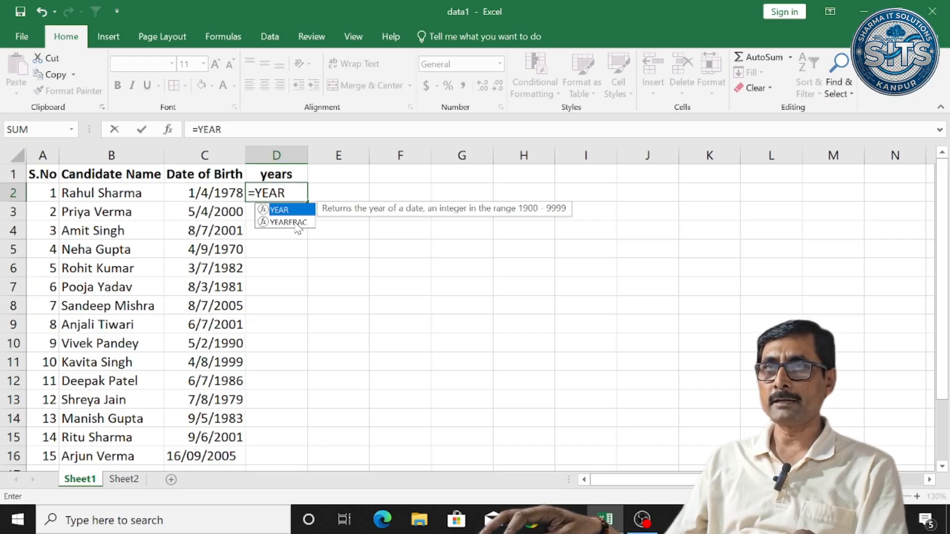
{"action": "double_click", "coordinate": [289, 222]}
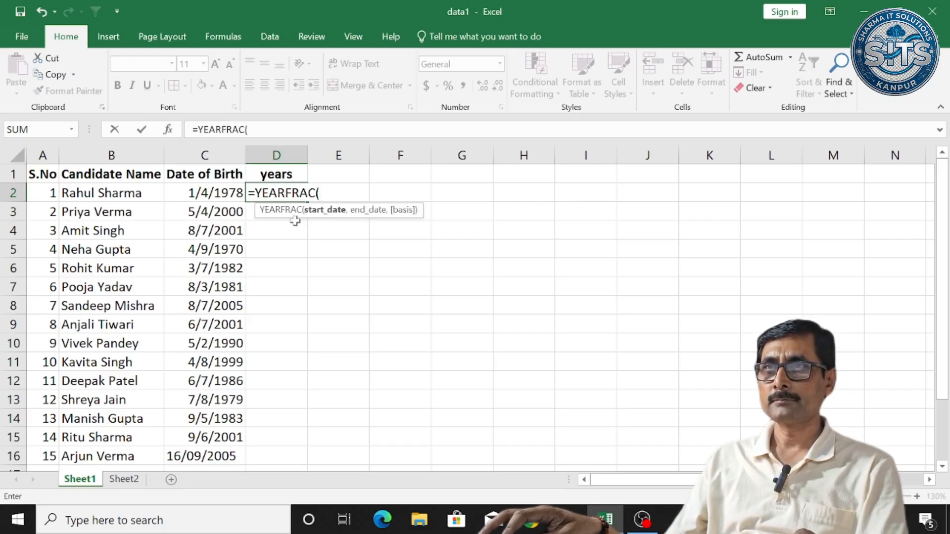
{"action": "left_click", "coordinate": [208, 193]}
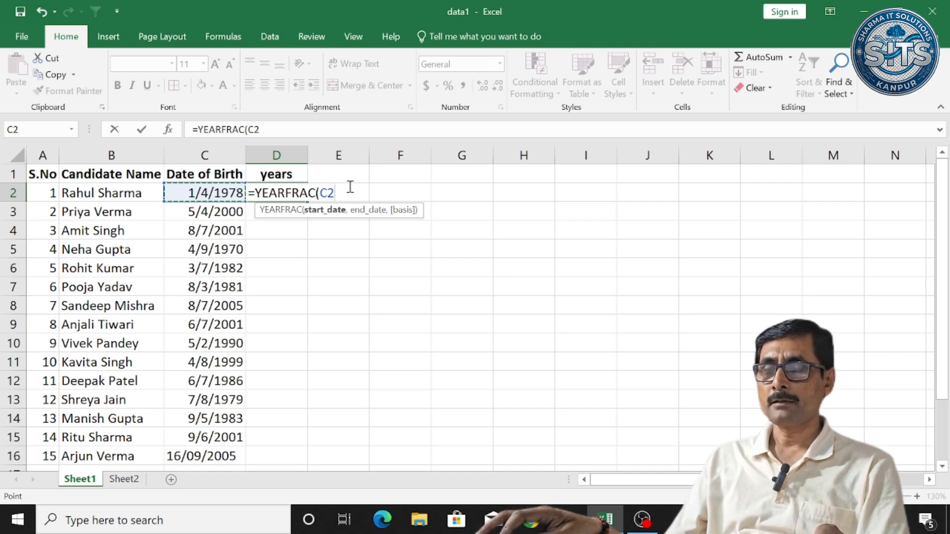
{"action": "type", "text": ","}
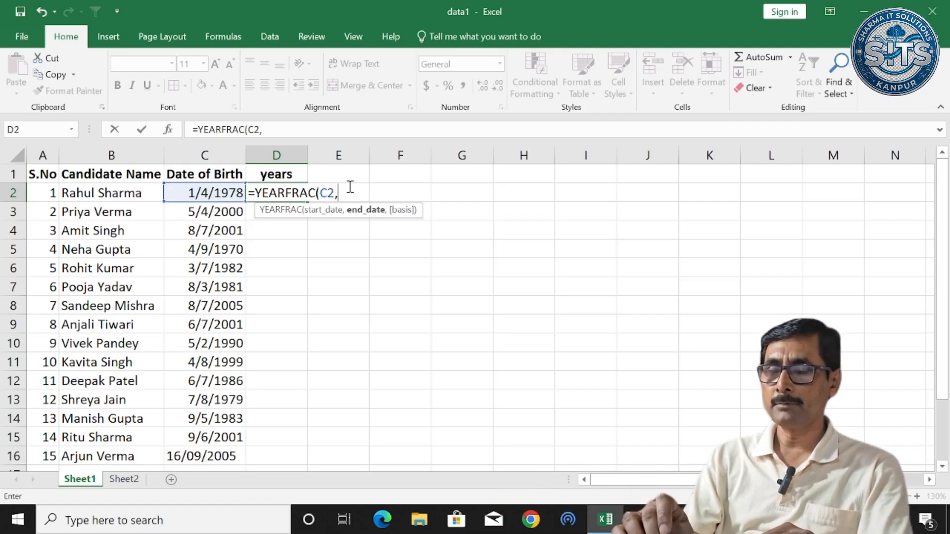
{"action": "type", "text": "TODA"}
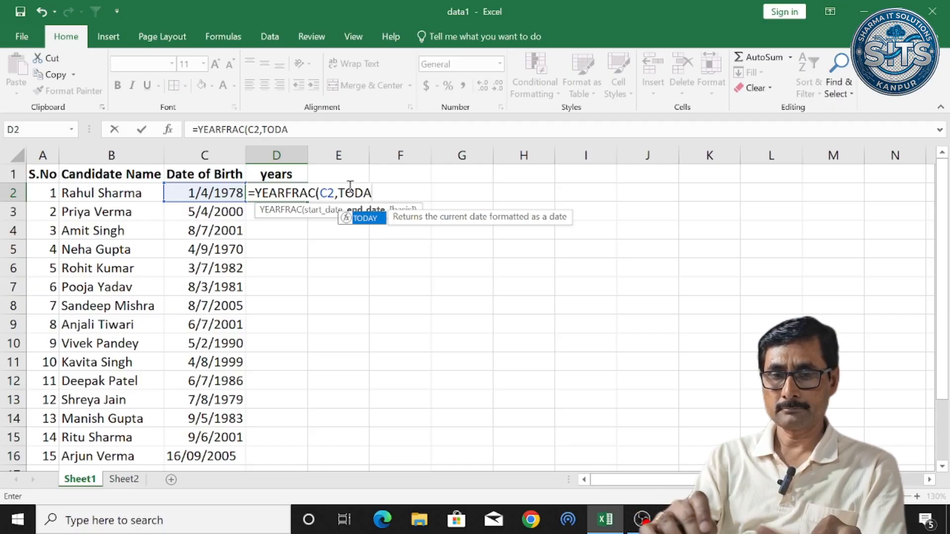
{"action": "type", "text": "Y("}
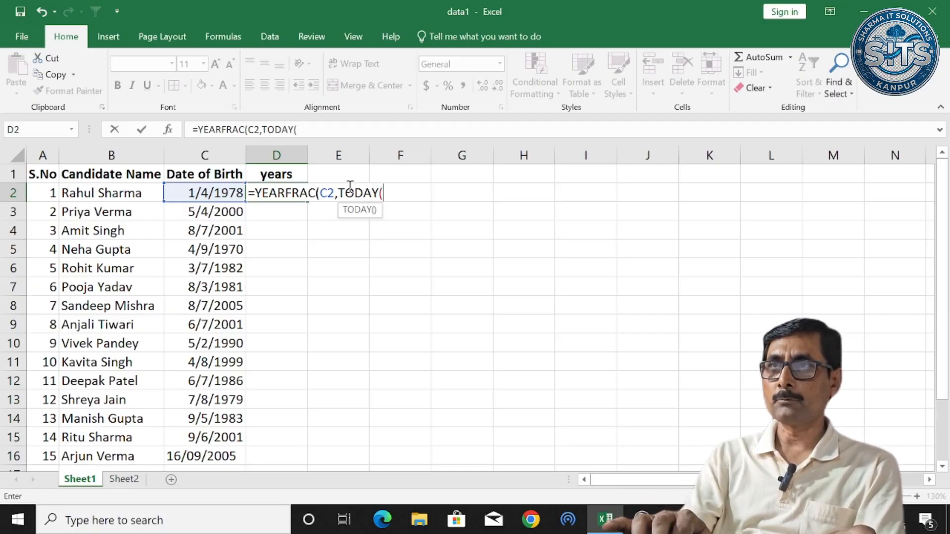
{"action": "type", "text": ")"}
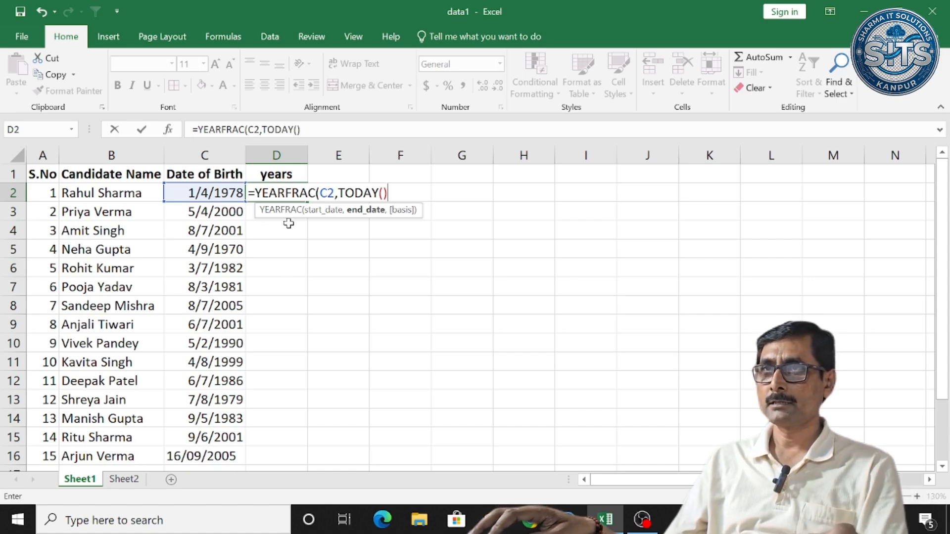
{"action": "type", "text": ")"}
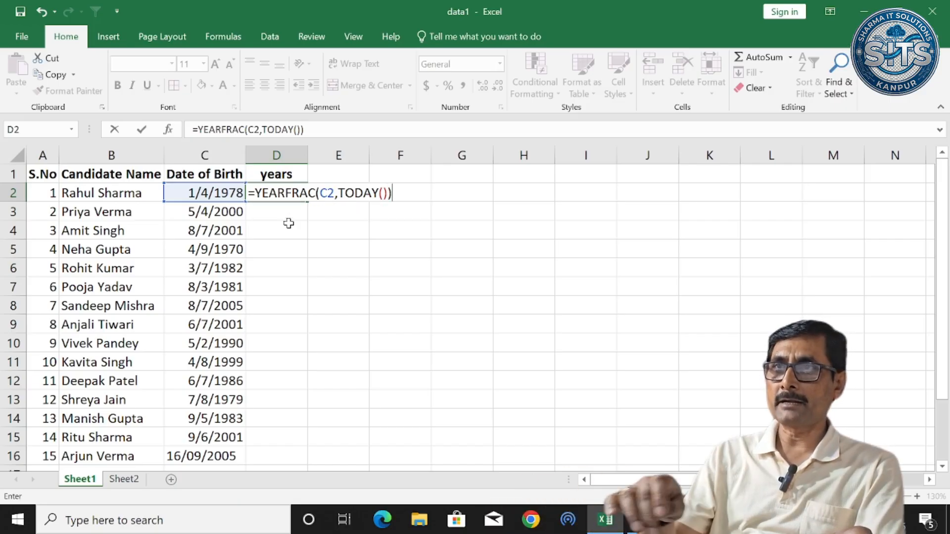
{"action": "key", "text": "ctrl+Return"}
{"action": "key", "text": "Return"}
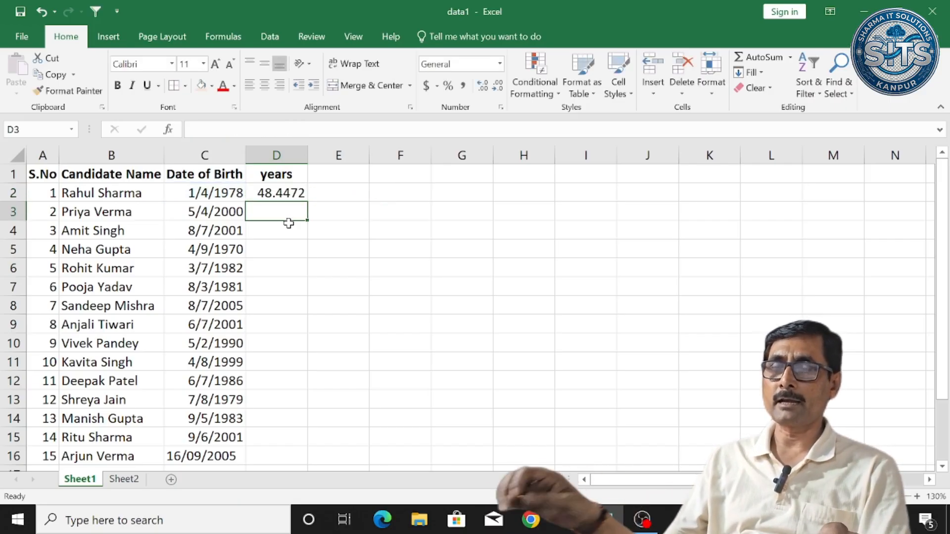
Fill the age formula from D2 down to D16, and remove the record in row 16.
{"action": "left_click", "coordinate": [283, 194]}
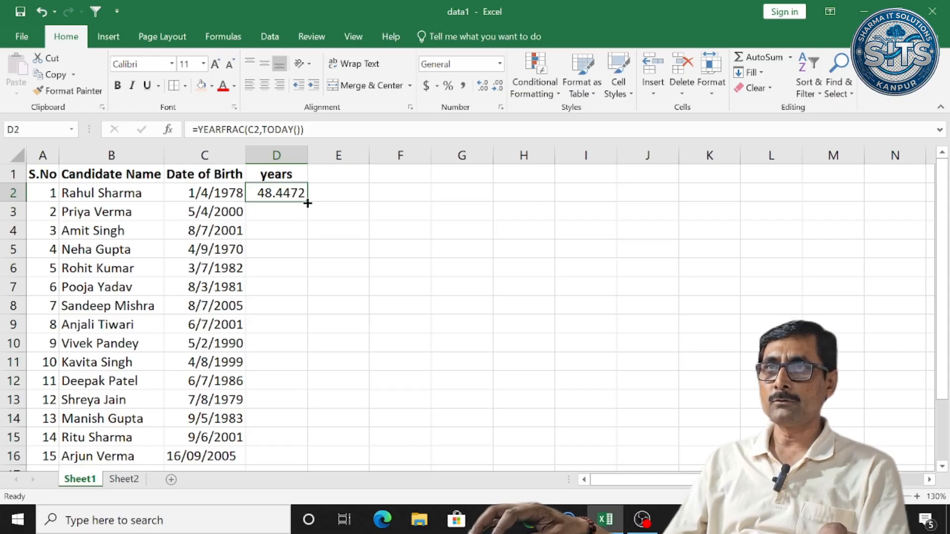
{"action": "left_click_drag", "start_coordinate": [308, 204], "coordinate": [300, 460]}
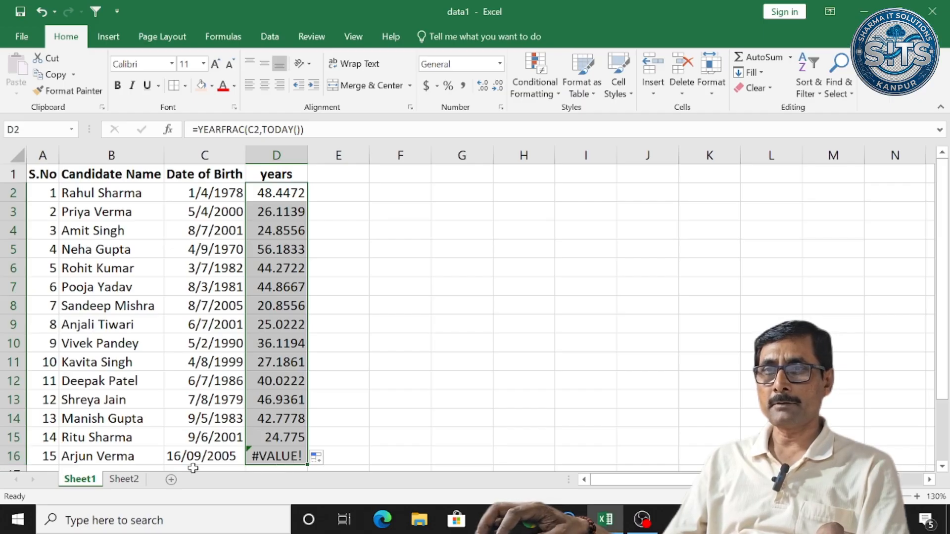
{"action": "right_click", "coordinate": [11, 455]}
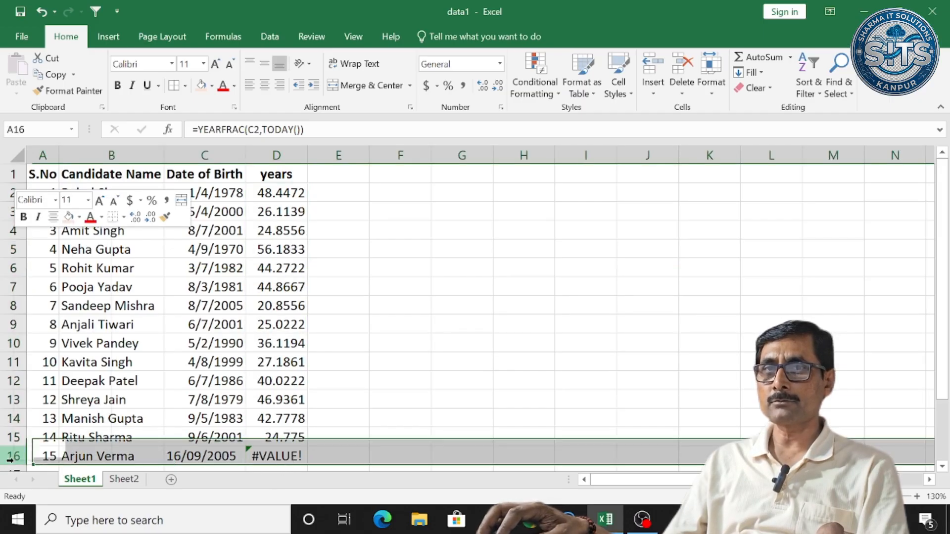
{"action": "left_click", "coordinate": [48, 360]}
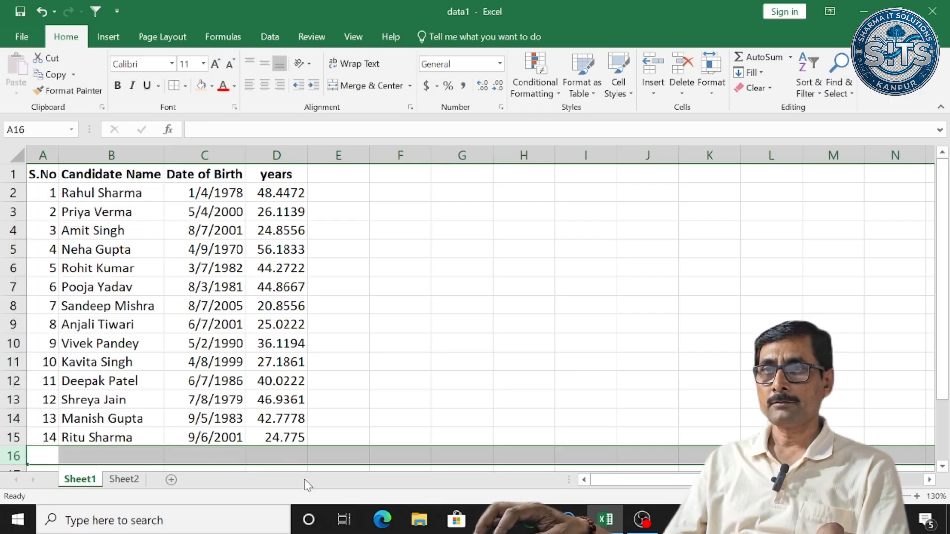
{"action": "left_click", "coordinate": [267, 452]}
{"action": "left_click", "coordinate": [292, 430]}
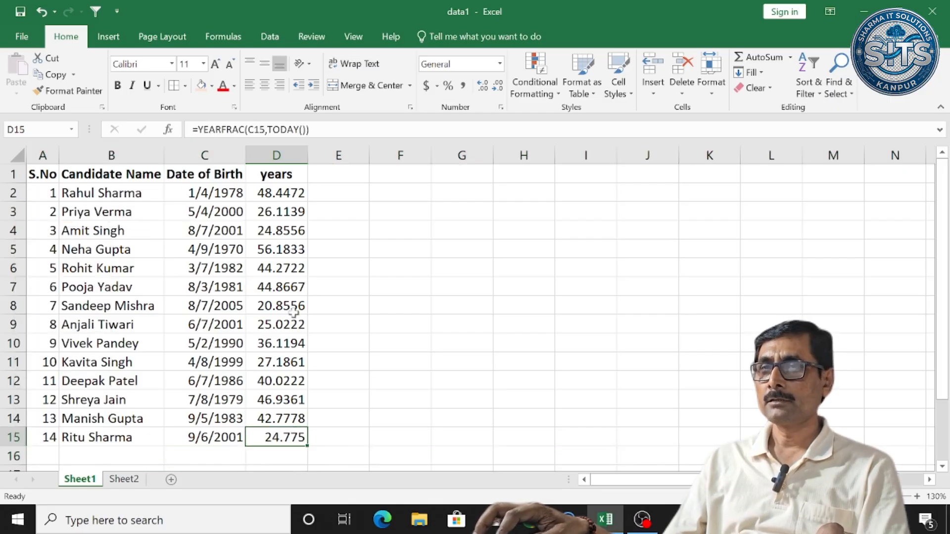
Format the ages in D2:D15 to show whole numbers with no decimal places.
{"action": "left_click_drag", "start_coordinate": [271, 193], "coordinate": [281, 438]}
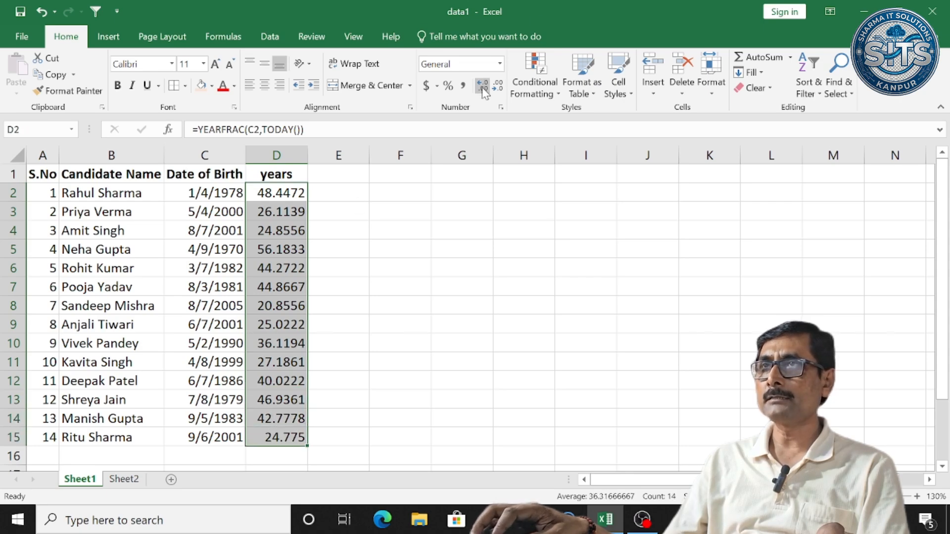
{"action": "left_click", "coordinate": [497, 86]}
{"action": "left_click", "coordinate": [497, 87]}
{"action": "left_click", "coordinate": [497, 87]}
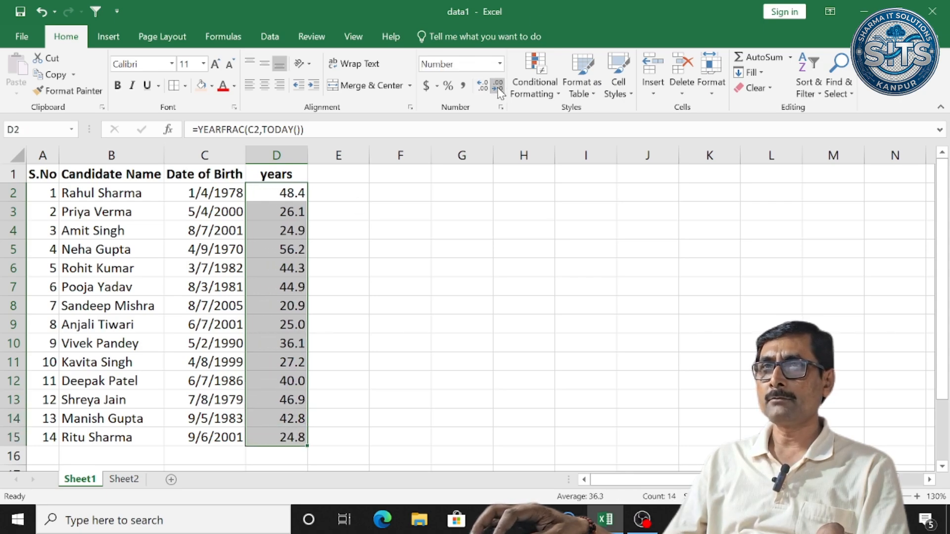
{"action": "left_click", "coordinate": [497, 87]}
{"action": "left_click", "coordinate": [269, 416]}
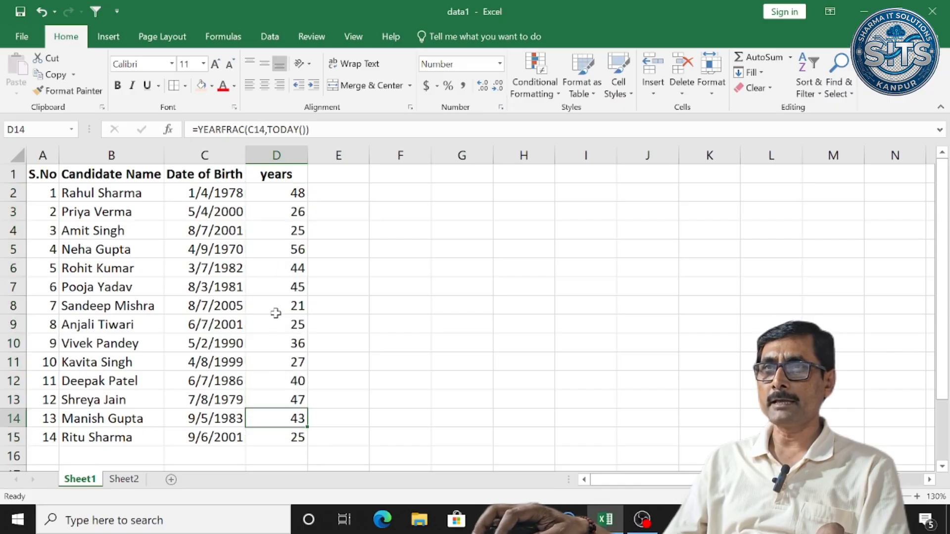
Examine the calculated ages in the years column alongside the candidates' names and their formulas.
{"action": "left_click_drag", "start_coordinate": [292, 198], "coordinate": [278, 431]}
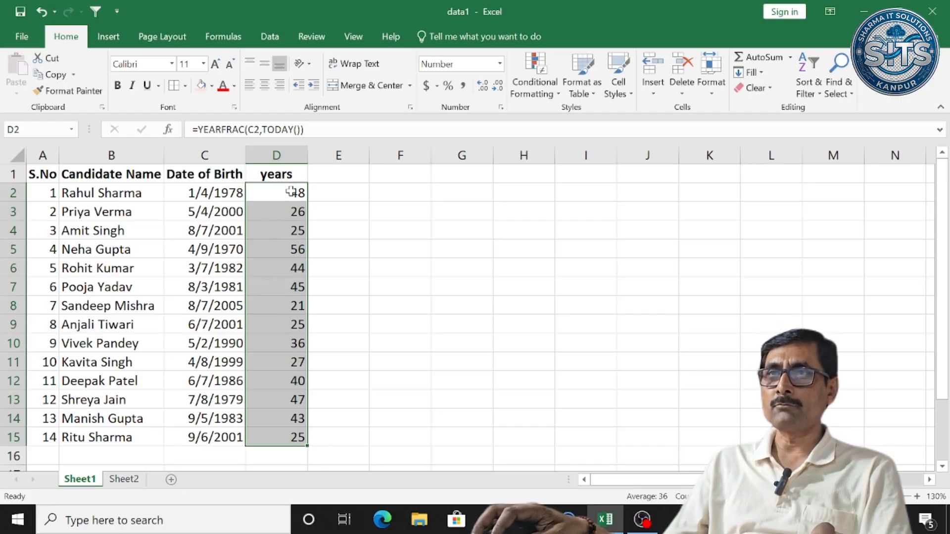
{"action": "left_click", "coordinate": [294, 376]}
{"action": "left_click", "coordinate": [276, 193]}
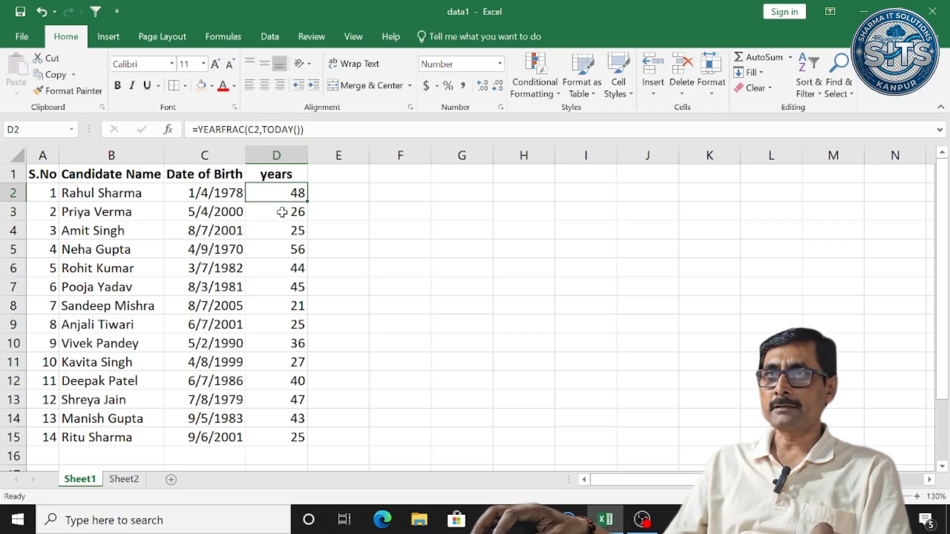
{"action": "left_click", "coordinate": [280, 211]}
{"action": "left_click", "coordinate": [277, 230]}
{"action": "left_click", "coordinate": [278, 267]}
{"action": "left_click_drag", "start_coordinate": [277, 305], "coordinate": [277, 325]}
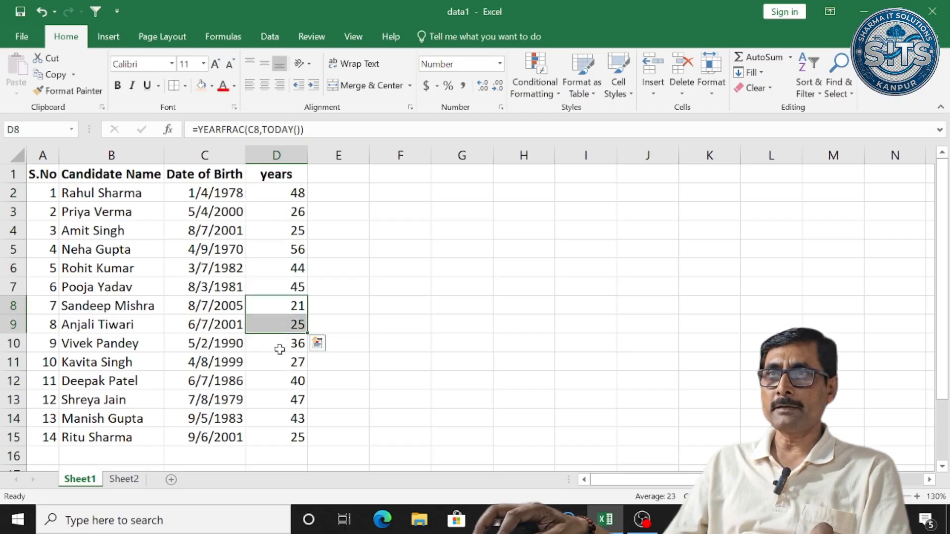
{"action": "left_click", "coordinate": [277, 343]}
{"action": "left_click", "coordinate": [283, 381]}
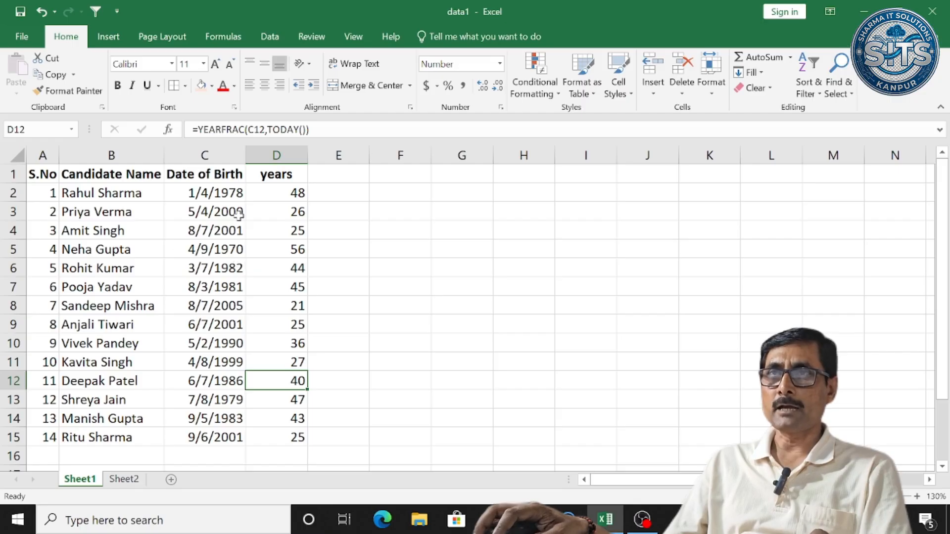
{"action": "left_click_drag", "start_coordinate": [259, 192], "coordinate": [272, 437]}
{"action": "left_click", "coordinate": [263, 190]}
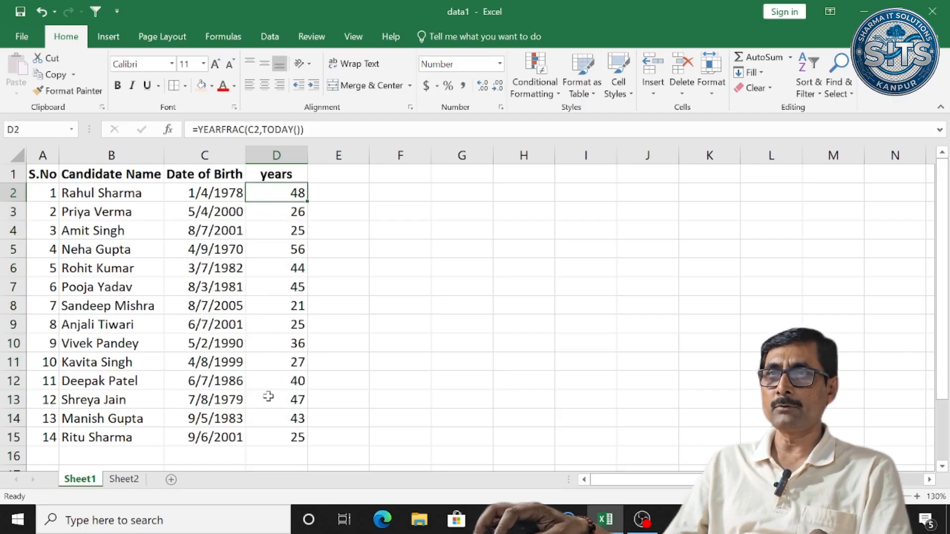
{"action": "left_click", "coordinate": [279, 210]}
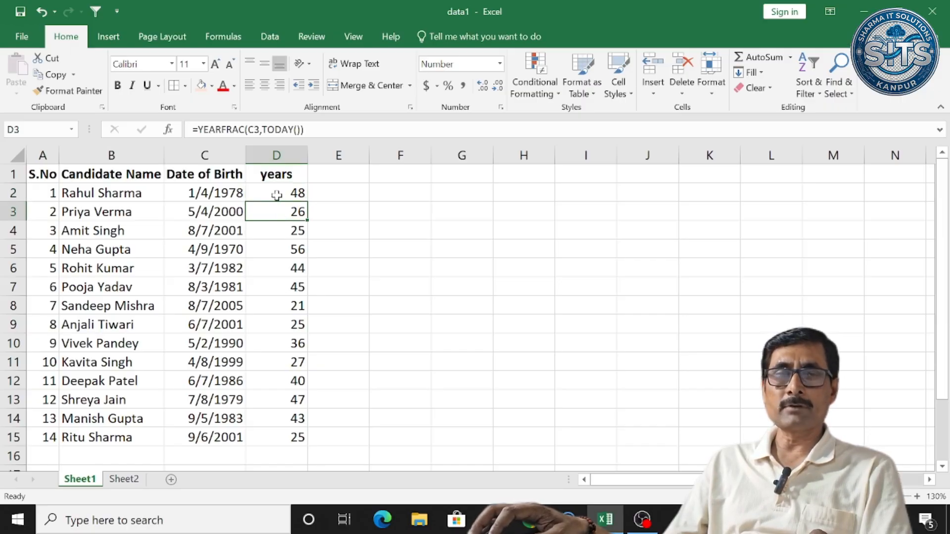
{"action": "left_click", "coordinate": [276, 194]}
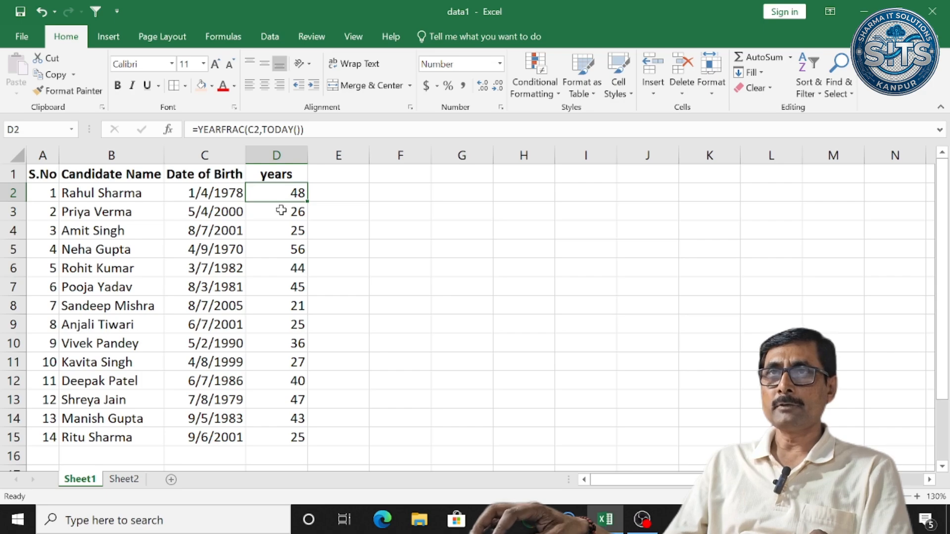
{"action": "left_click", "coordinate": [280, 210]}
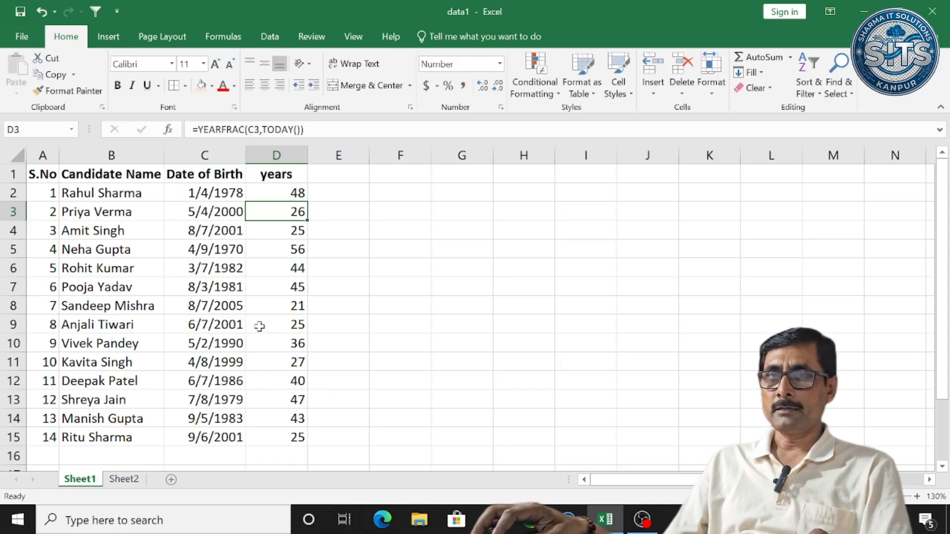
{"action": "left_click_drag", "start_coordinate": [127, 193], "coordinate": [144, 381]}
{"action": "left_click_drag", "start_coordinate": [297, 193], "coordinate": [292, 436]}
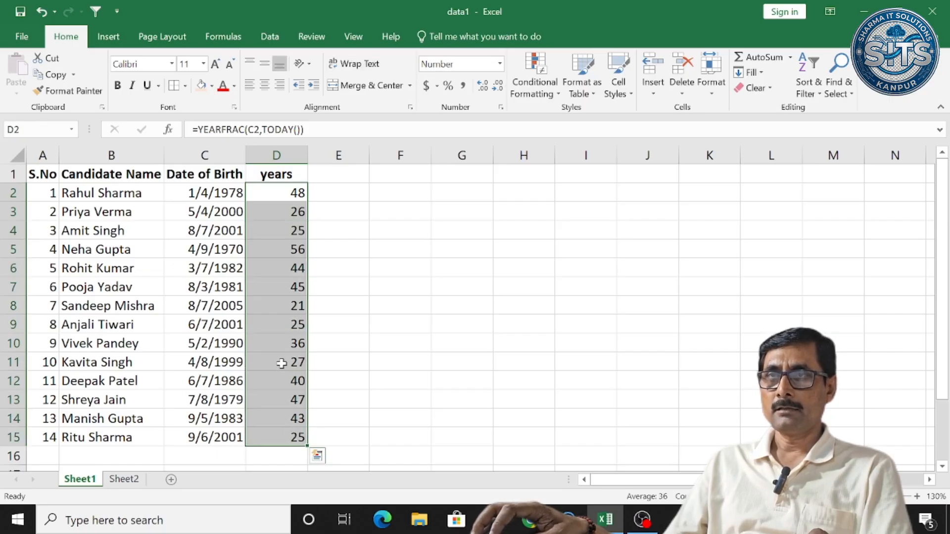
{"action": "left_click", "coordinate": [282, 193]}
{"action": "left_click", "coordinate": [335, 197]}
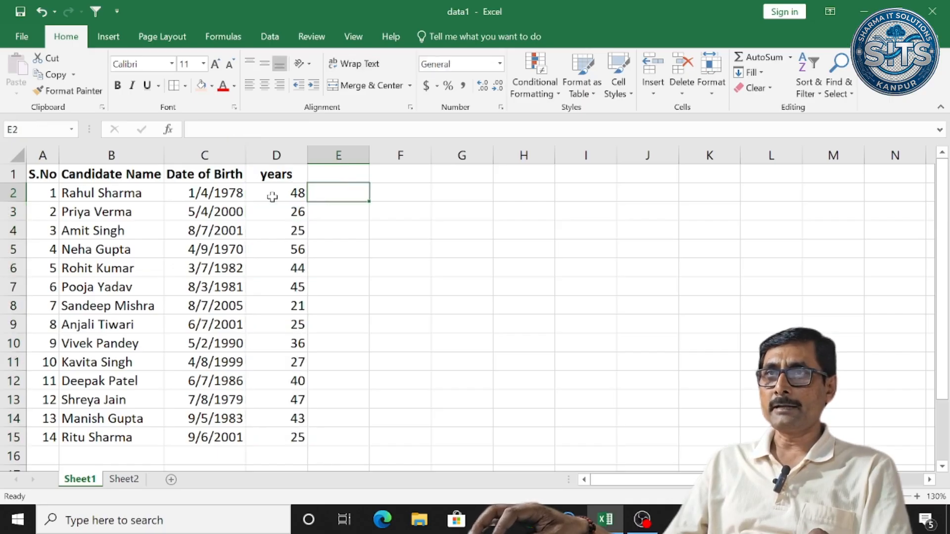
{"action": "left_click", "coordinate": [272, 195]}
{"action": "left_click", "coordinate": [279, 254]}
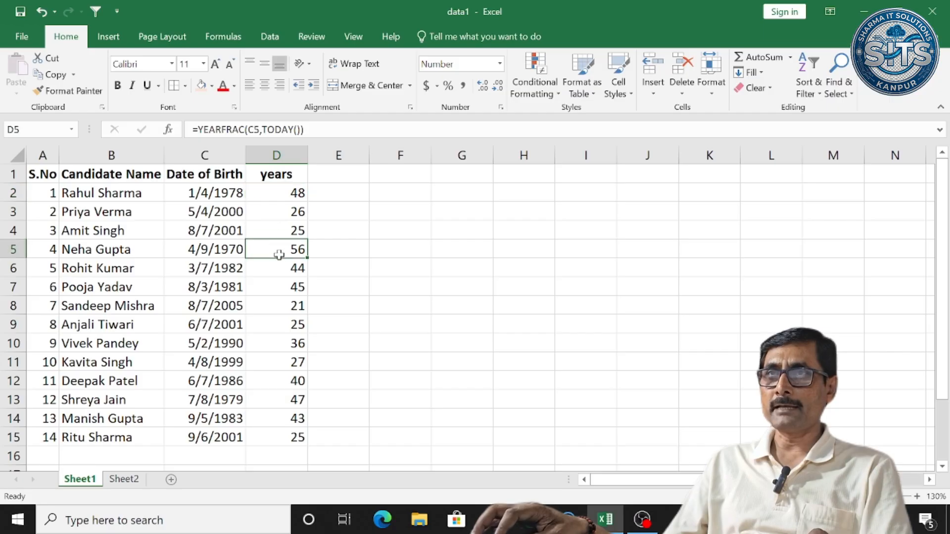
Open Sheet2 at 130% zoom and examine the Student Name, Marks and Grade columns.
{"action": "left_click", "coordinate": [124, 479]}
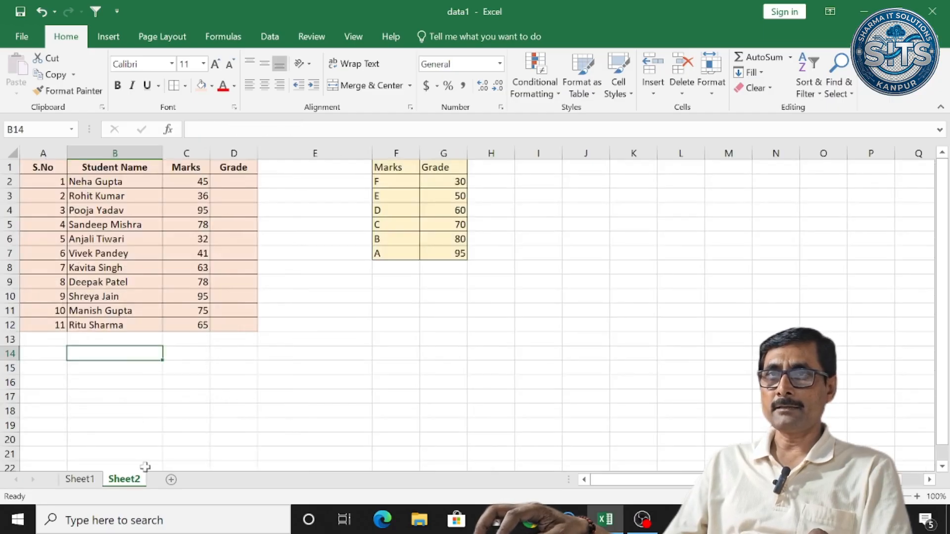
{"action": "left_click", "coordinate": [245, 379]}
{"action": "scroll", "coordinate": [237, 358], "scroll_direction": "up", "scroll_amount": 2, "text": "ctrl"}
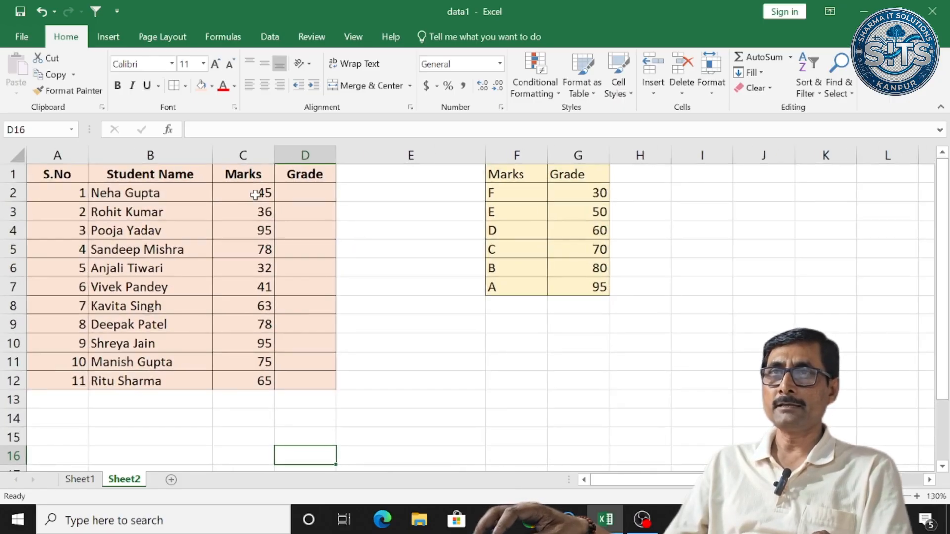
{"action": "left_click_drag", "start_coordinate": [255, 194], "coordinate": [249, 382]}
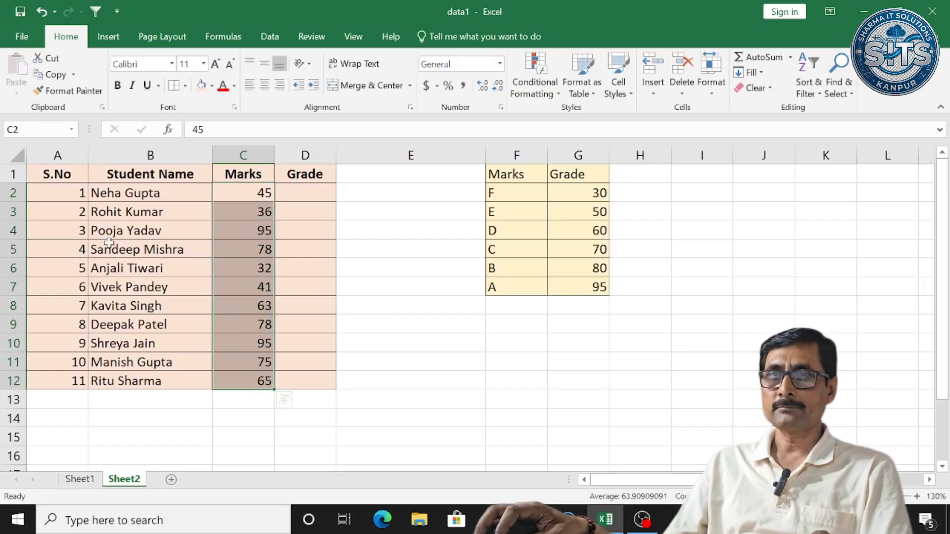
{"action": "left_click_drag", "start_coordinate": [152, 192], "coordinate": [162, 368]}
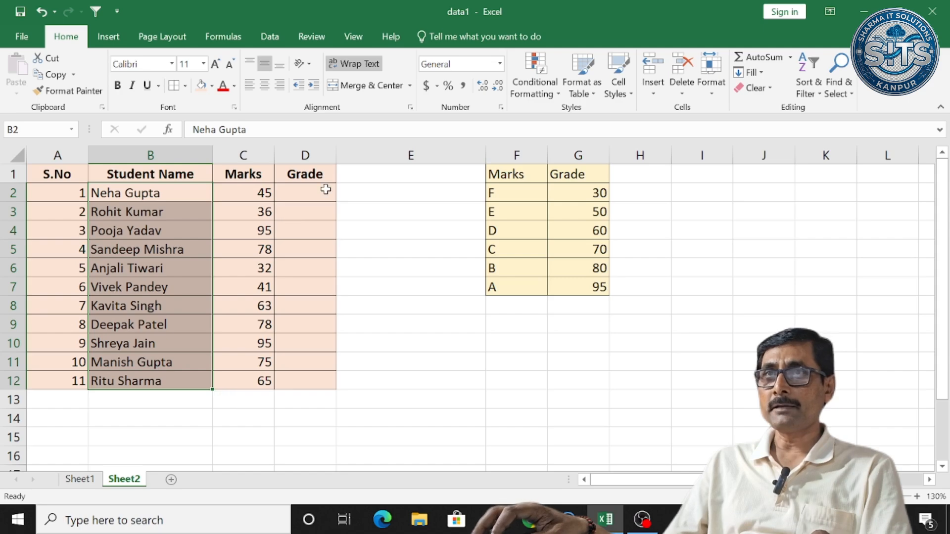
{"action": "left_click_drag", "start_coordinate": [242, 192], "coordinate": [248, 362]}
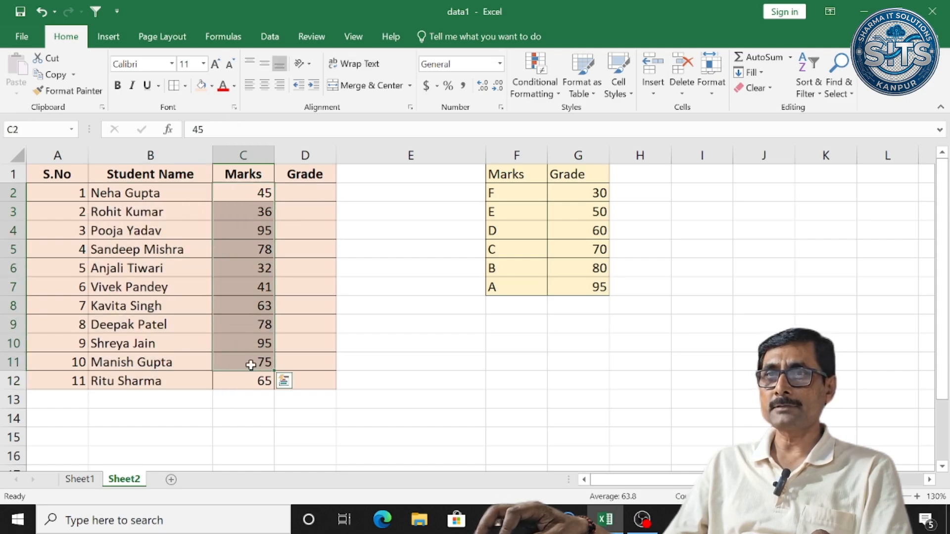
{"action": "left_click_drag", "start_coordinate": [316, 194], "coordinate": [309, 374]}
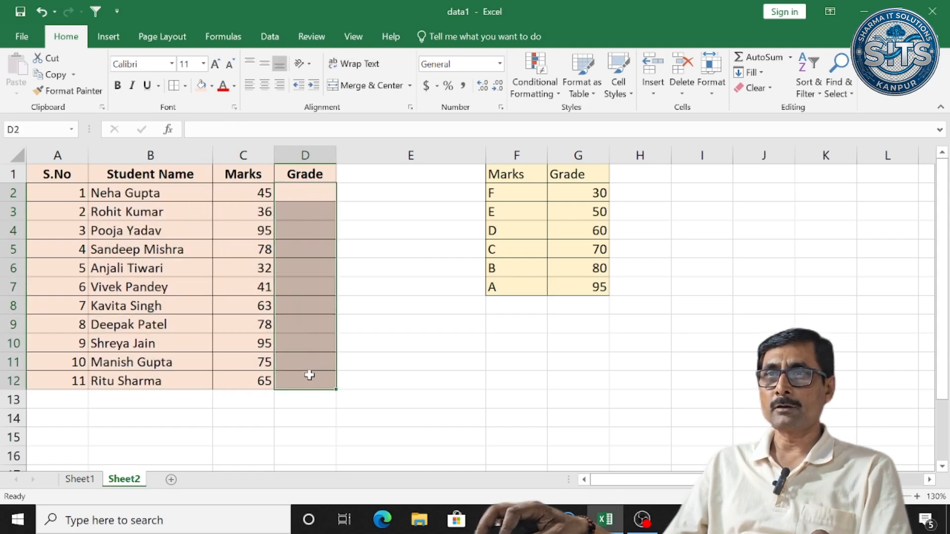
Examine the grading table in F1:G7, matching each grade from F to A with its marks threshold.
{"action": "left_click", "coordinate": [537, 225]}
{"action": "left_click", "coordinate": [513, 196]}
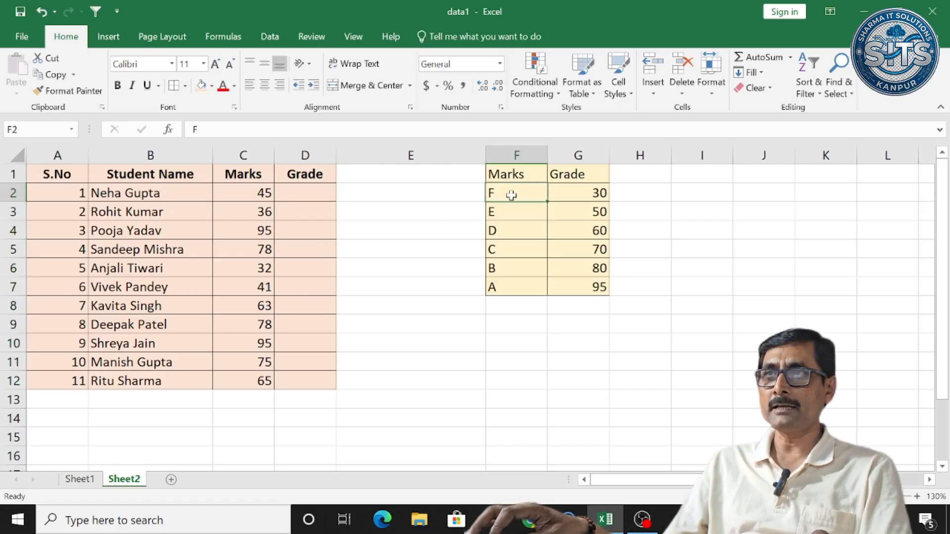
{"action": "left_click", "coordinate": [566, 193]}
{"action": "left_click", "coordinate": [505, 196]}
{"action": "left_click", "coordinate": [503, 269]}
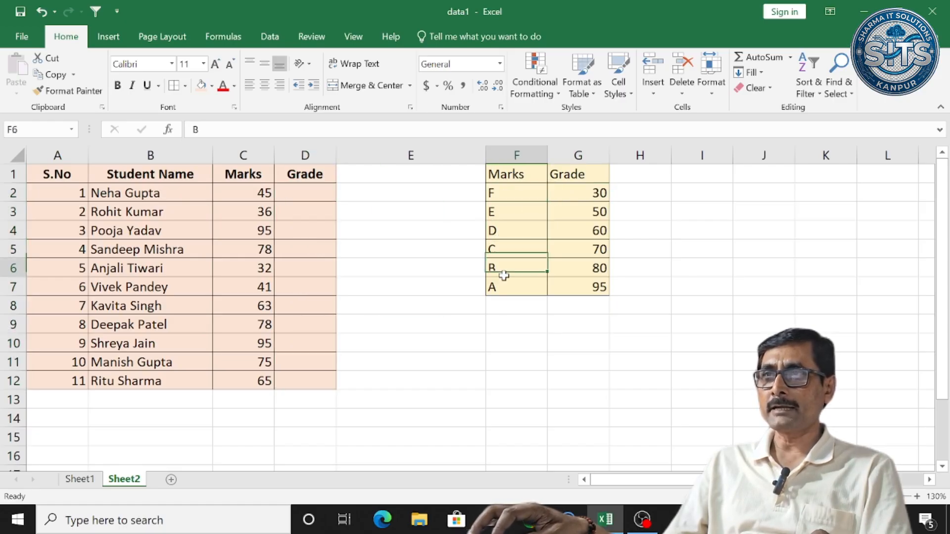
{"action": "left_click", "coordinate": [573, 193]}
{"action": "left_click", "coordinate": [509, 195]}
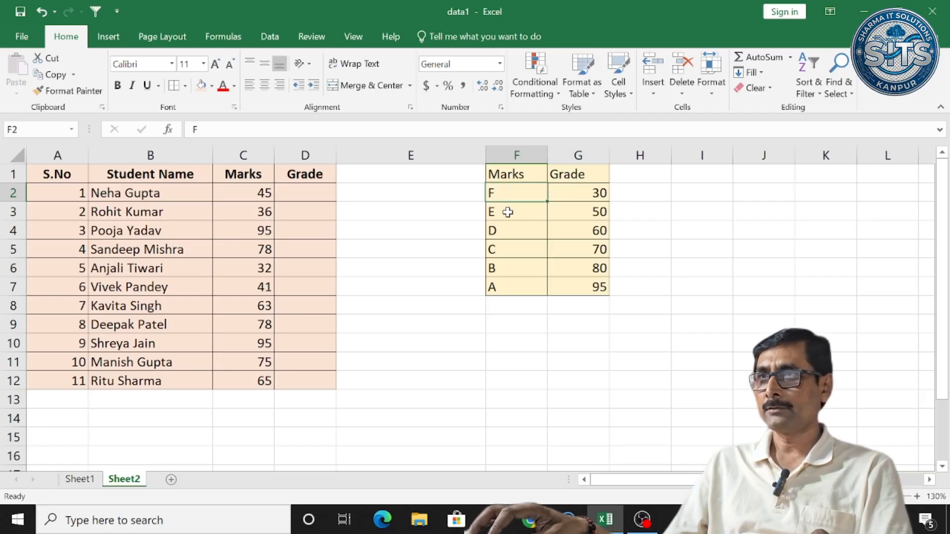
{"action": "left_click", "coordinate": [506, 211]}
{"action": "left_click", "coordinate": [569, 215]}
{"action": "left_click", "coordinate": [494, 231]}
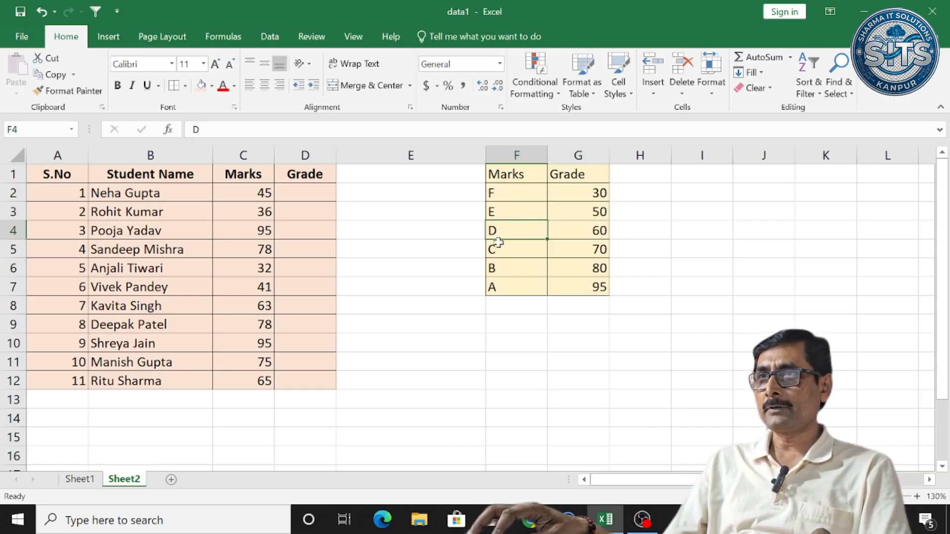
{"action": "left_click", "coordinate": [508, 265]}
{"action": "left_click", "coordinate": [516, 285]}
{"action": "left_click", "coordinate": [579, 288]}
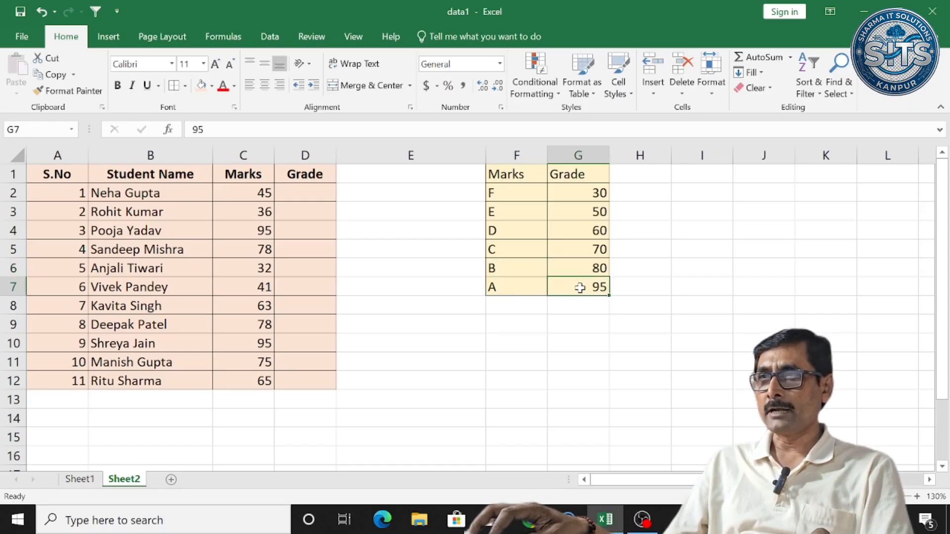
{"action": "left_click", "coordinate": [510, 287]}
{"action": "left_click", "coordinate": [508, 266]}
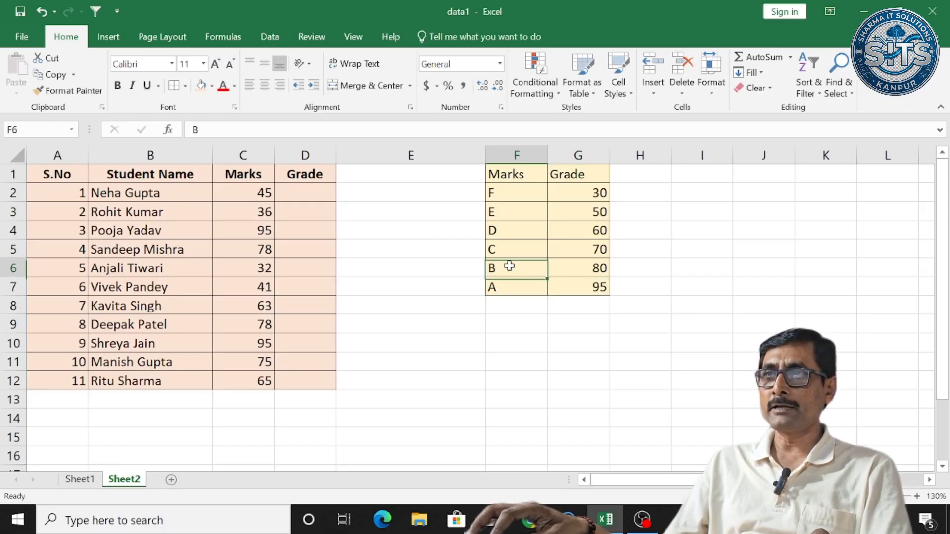
{"action": "left_click", "coordinate": [569, 267]}
{"action": "left_click", "coordinate": [580, 243]}
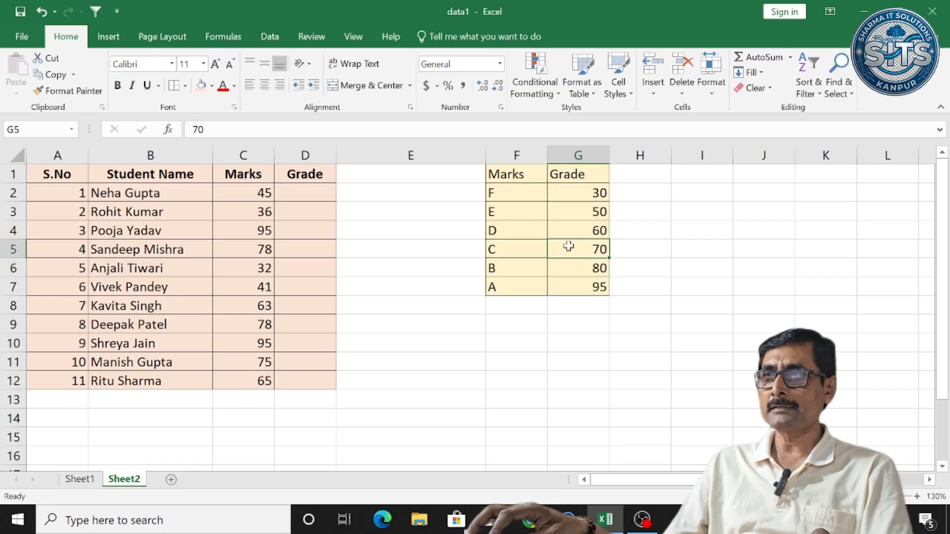
{"action": "left_click", "coordinate": [511, 246]}
{"action": "left_click", "coordinate": [573, 231]}
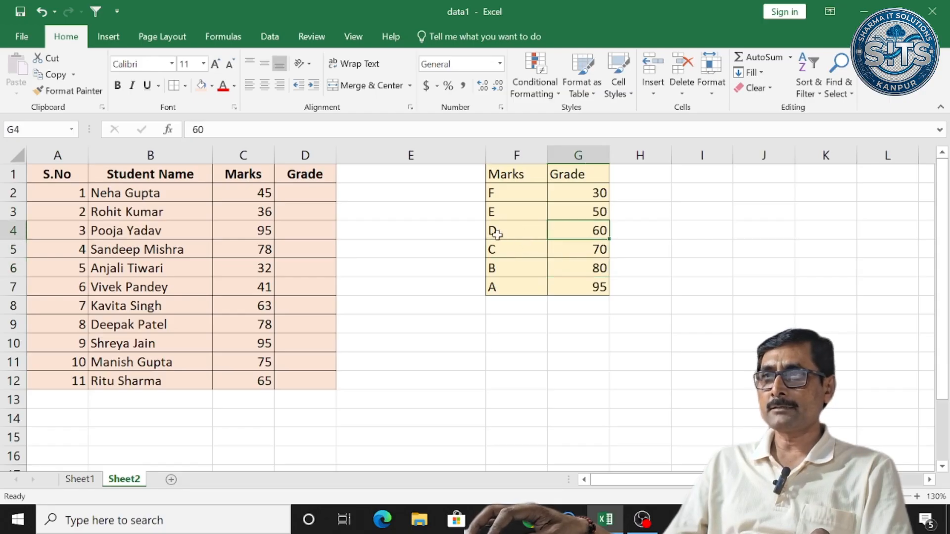
{"action": "left_click", "coordinate": [518, 234]}
{"action": "left_click", "coordinate": [576, 216]}
{"action": "left_click", "coordinate": [503, 213]}
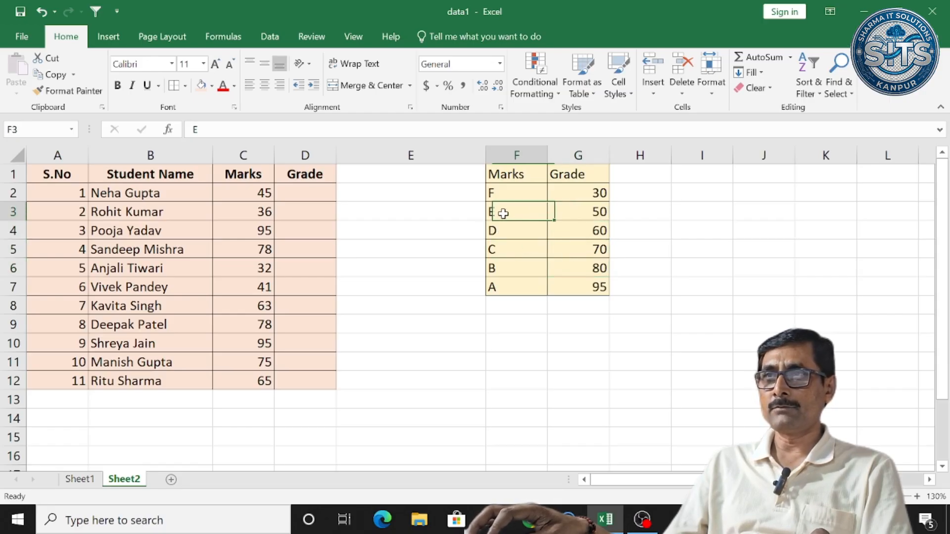
{"action": "left_click", "coordinate": [559, 194]}
{"action": "left_click", "coordinate": [524, 191]}
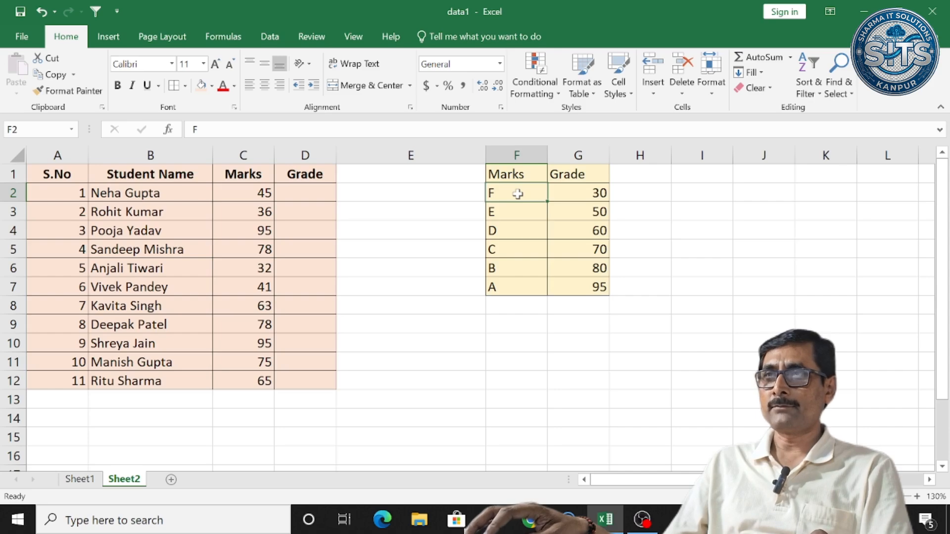
{"action": "left_click", "coordinate": [555, 198]}
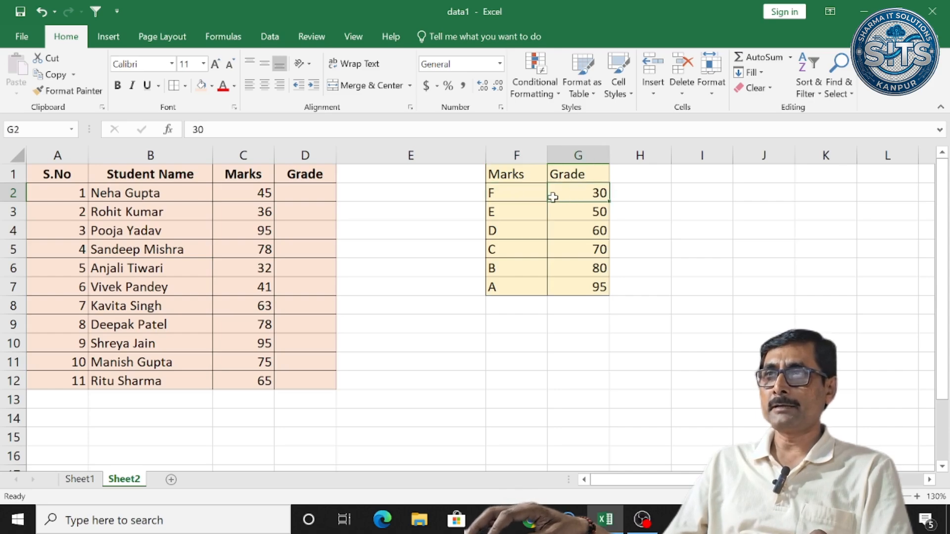
{"action": "left_click", "coordinate": [530, 195]}
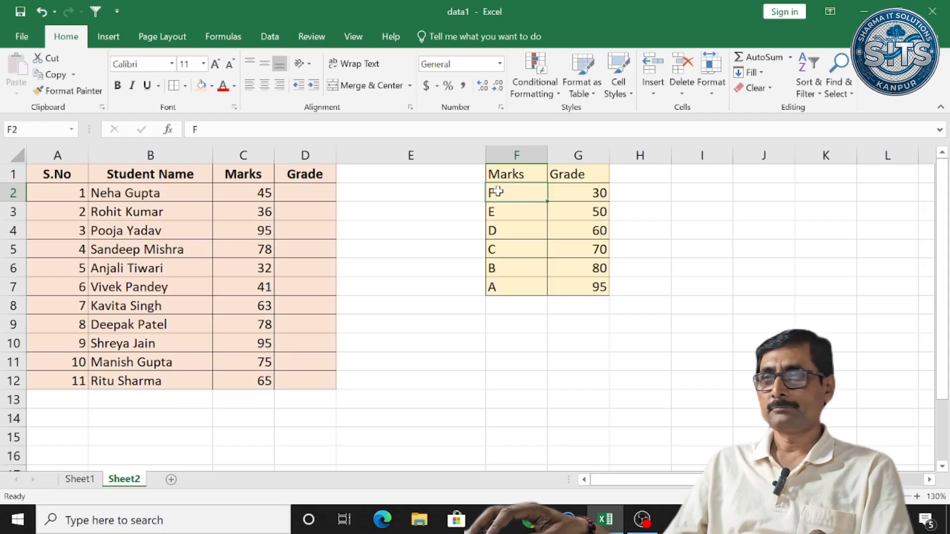
{"action": "left_click", "coordinate": [505, 213]}
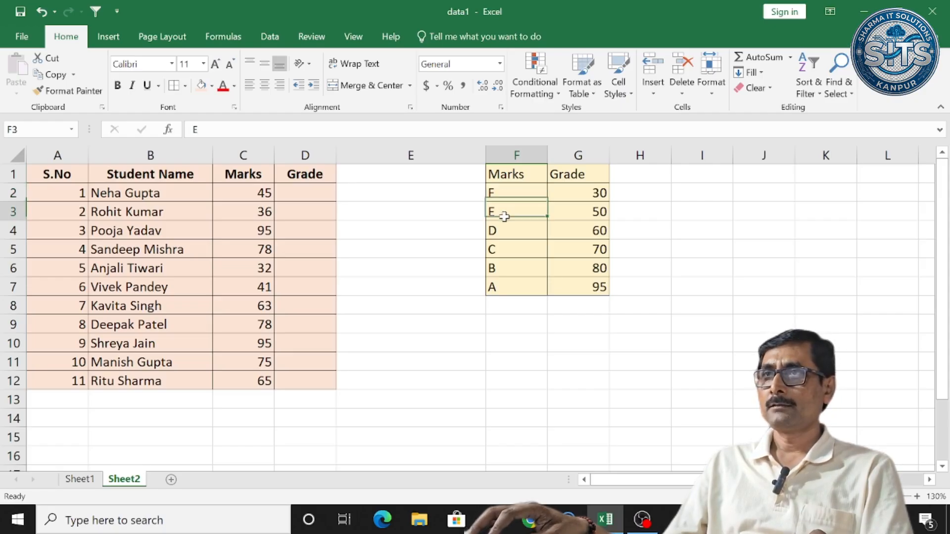
Start a LOOKUP formula in D2 with C2 as the lookup value and the absolute range $G$2:$G$7 as the lookup vector.
{"action": "left_click", "coordinate": [308, 194]}
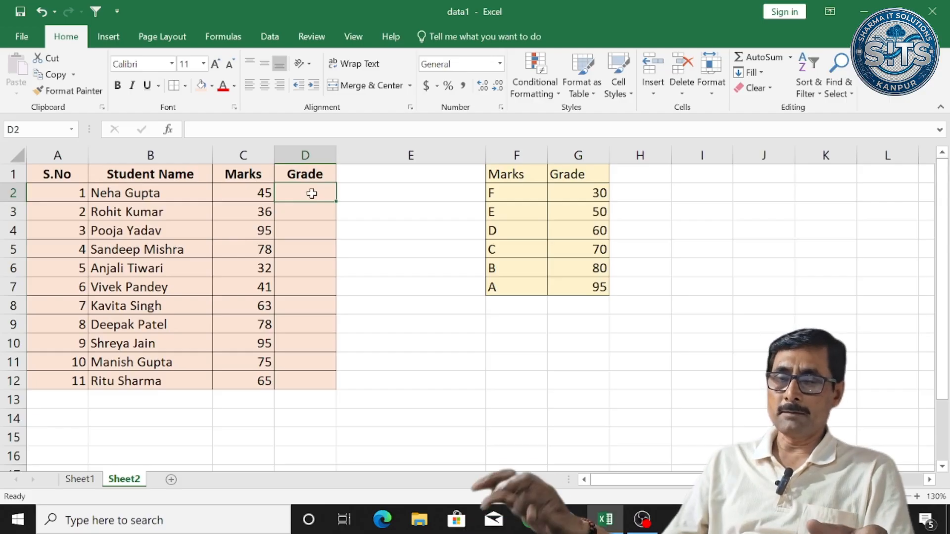
{"action": "type", "text": "="}
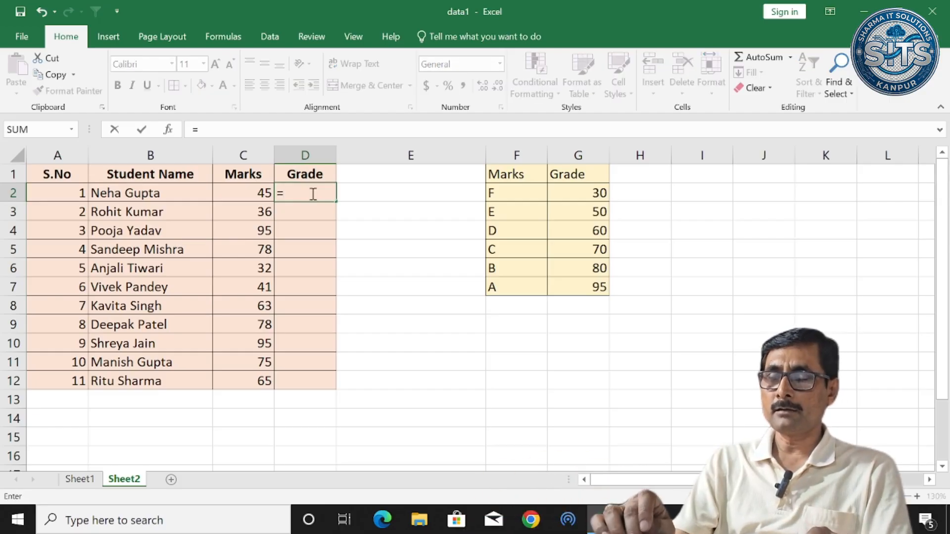
{"action": "type", "text": "LOOKUP"}
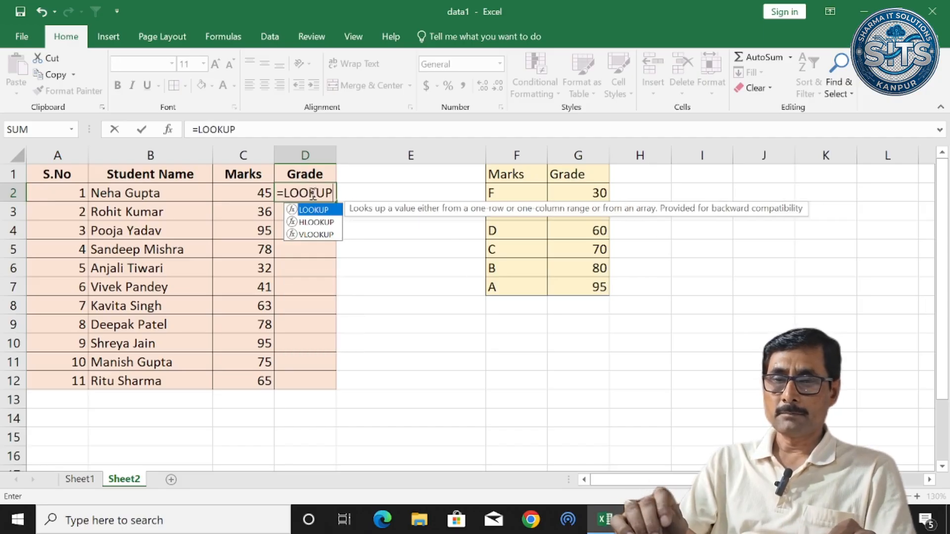
{"action": "type", "text": "("}
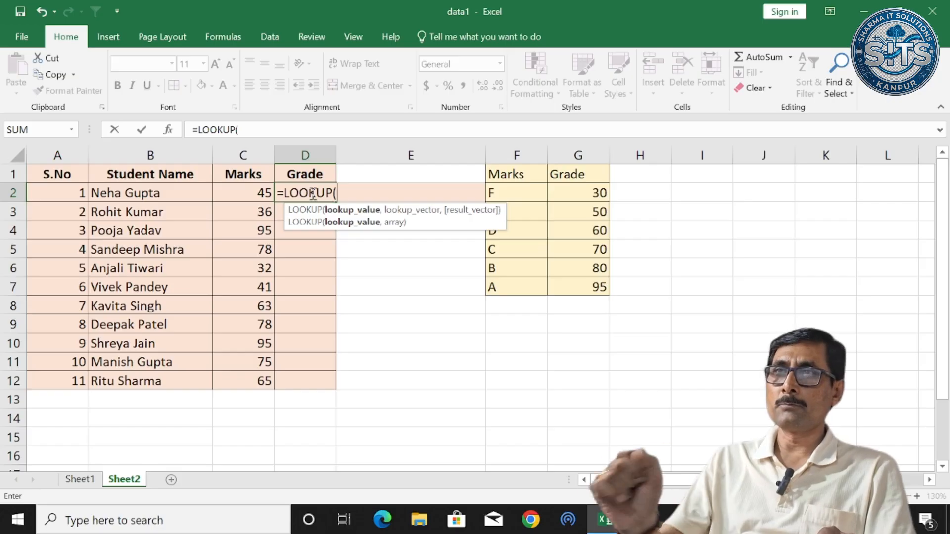
{"action": "left_click", "coordinate": [250, 194]}
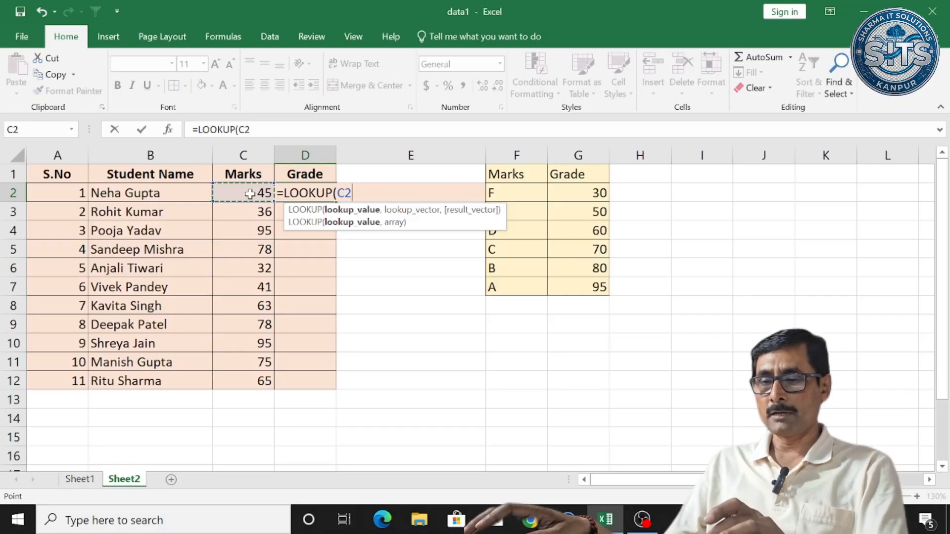
{"action": "type", "text": ","}
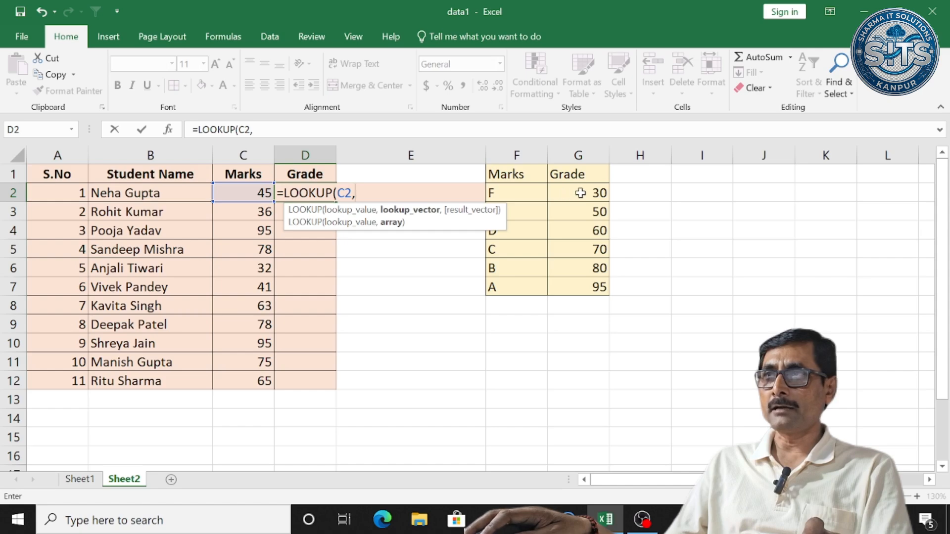
{"action": "left_click_drag", "start_coordinate": [581, 194], "coordinate": [583, 280]}
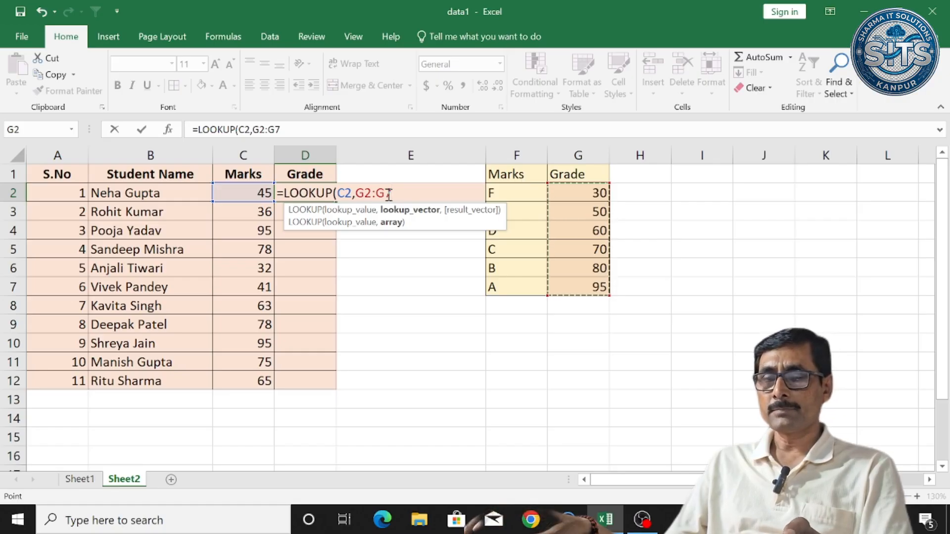
{"action": "key", "text": "F4"}
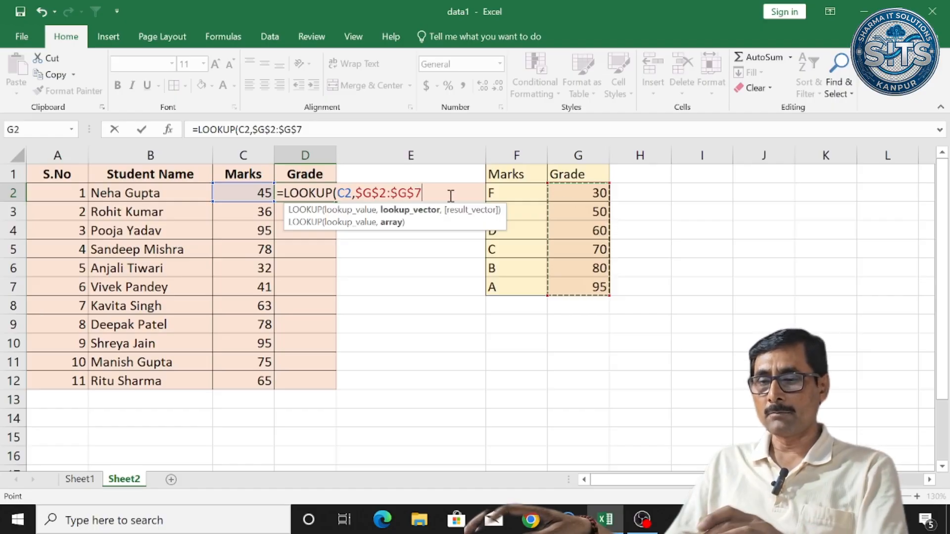
Complete the D2 formula with the absolute range $F$2:$F$7 as the result vector, giving =LOOKUP(C2,$G$2:$G$7,$F$2:$F$7).
{"action": "type", "text": ","}
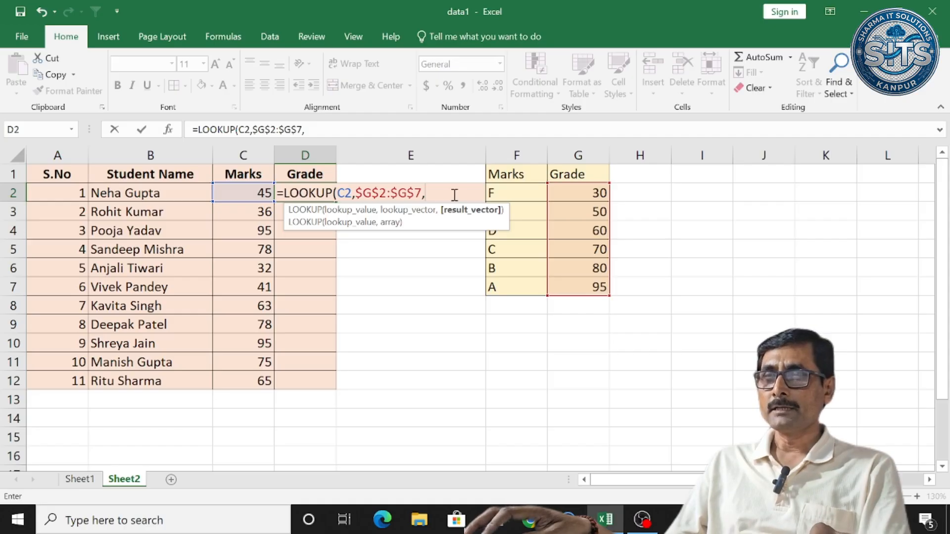
{"action": "left_click", "coordinate": [516, 193]}
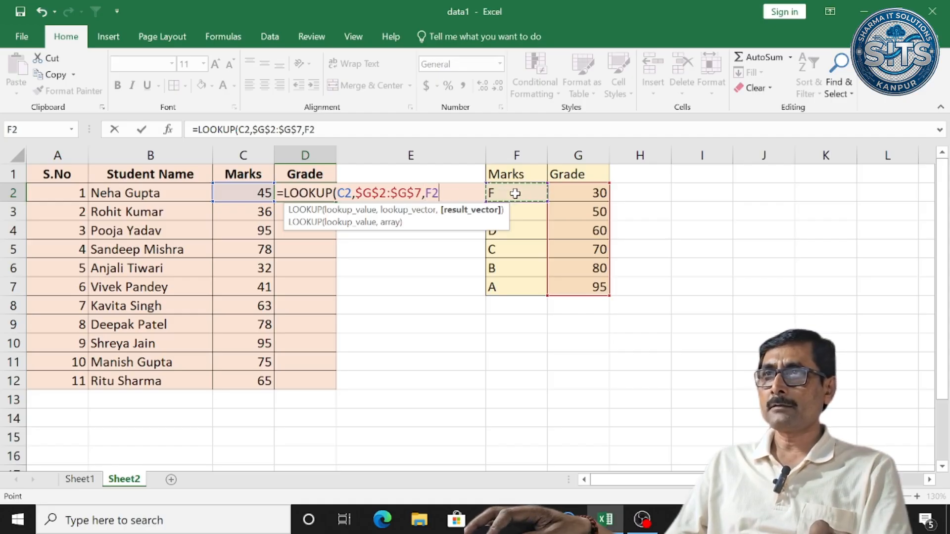
{"action": "left_click_drag", "start_coordinate": [516, 194], "coordinate": [502, 280]}
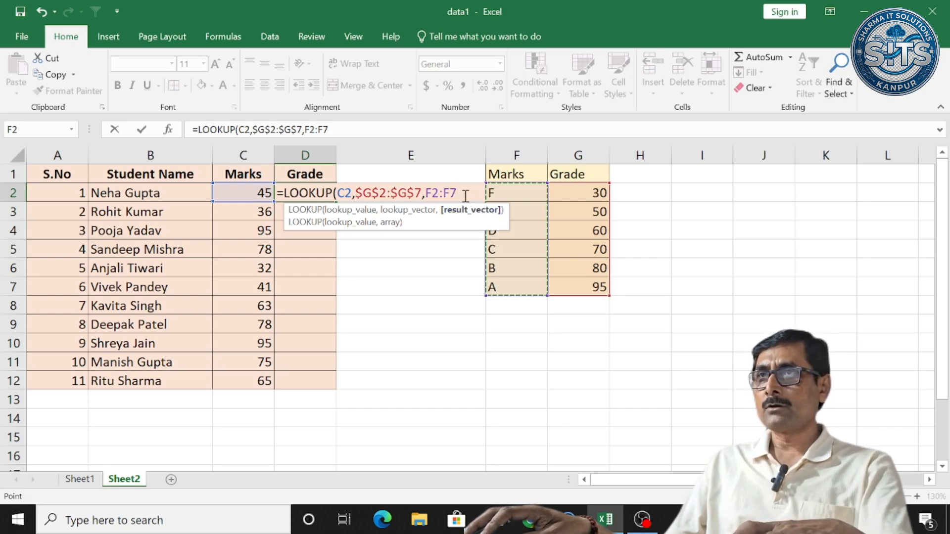
{"action": "key", "text": "F4"}
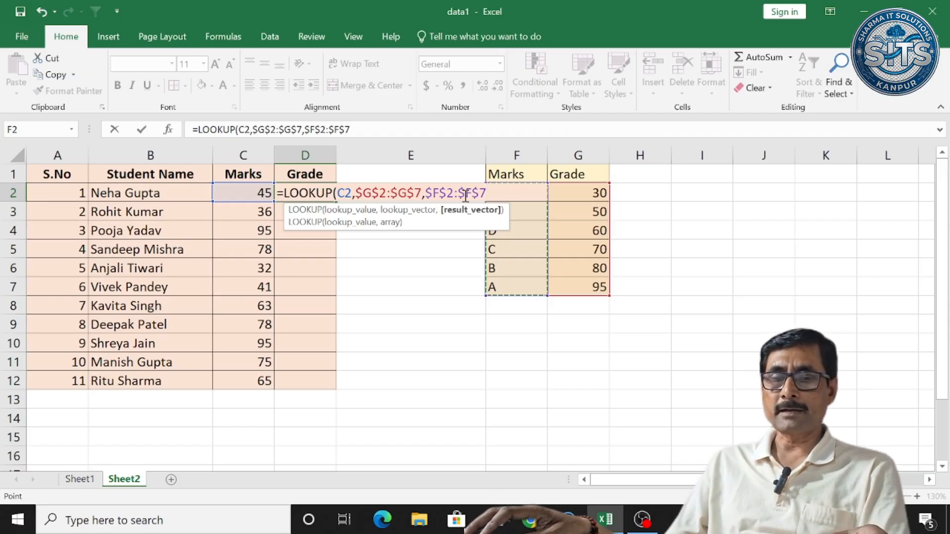
{"action": "type", "text": ")"}
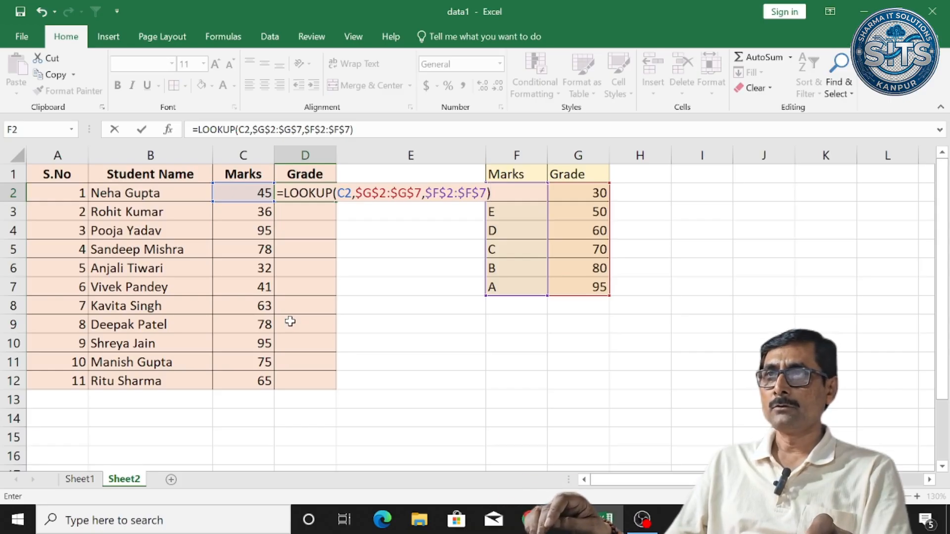
{"action": "key", "text": "Return"}
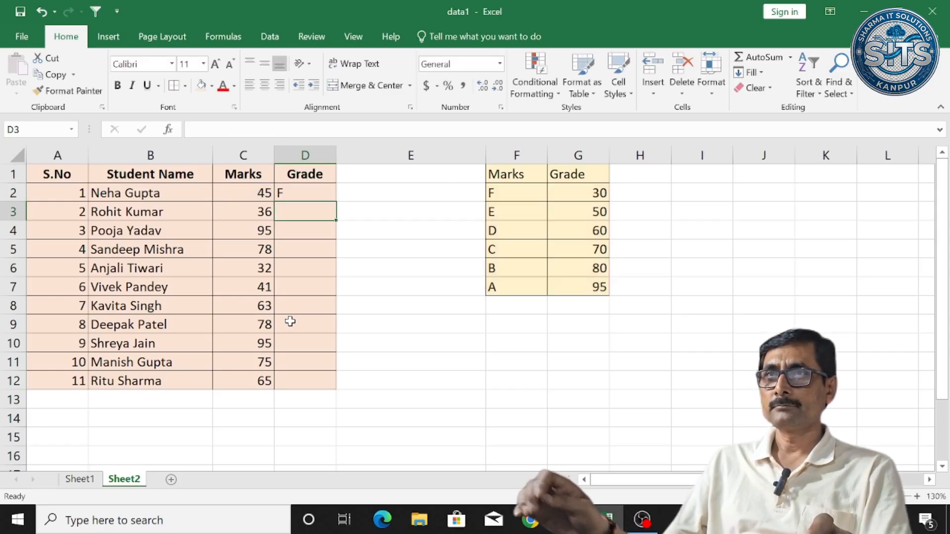
Fill the grade formula from D2 down to D12.
{"action": "left_click", "coordinate": [314, 190]}
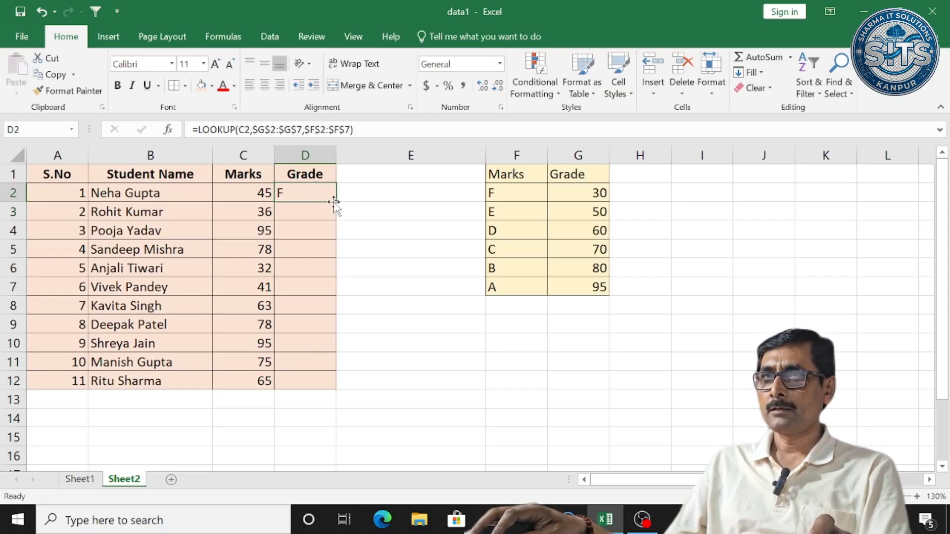
{"action": "left_click_drag", "start_coordinate": [336, 201], "coordinate": [333, 380]}
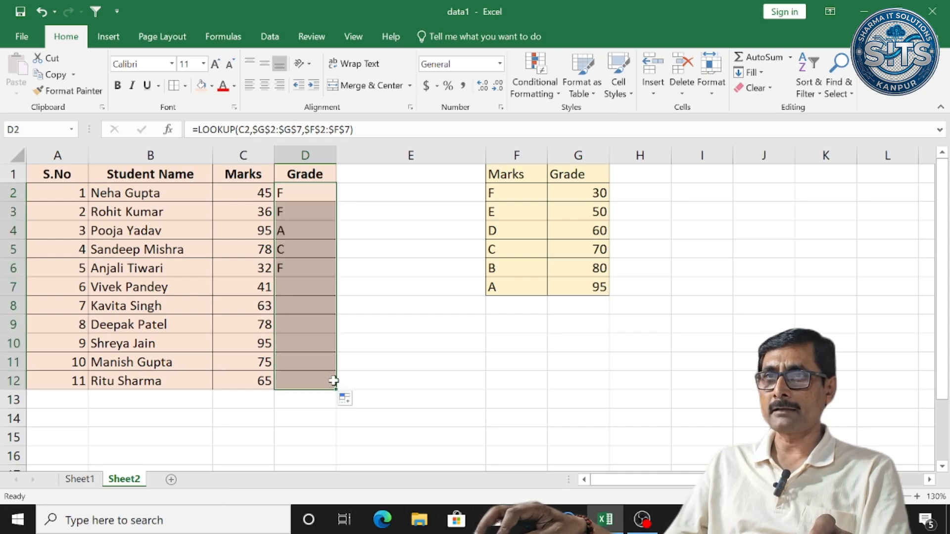
{"action": "left_click", "coordinate": [304, 365]}
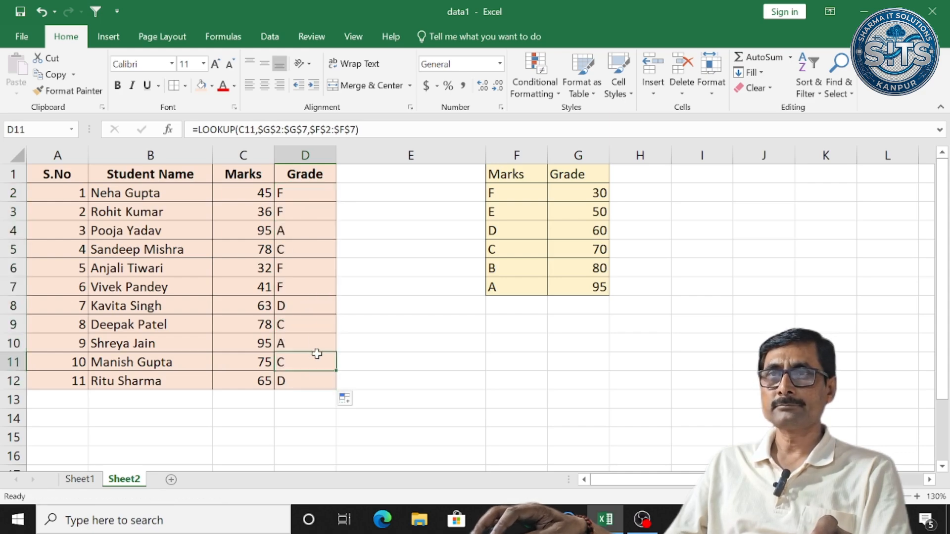
Correct the grading table's swapped headers by entering Grade in F1 and Marks in G1.
{"action": "left_click", "coordinate": [499, 177]}
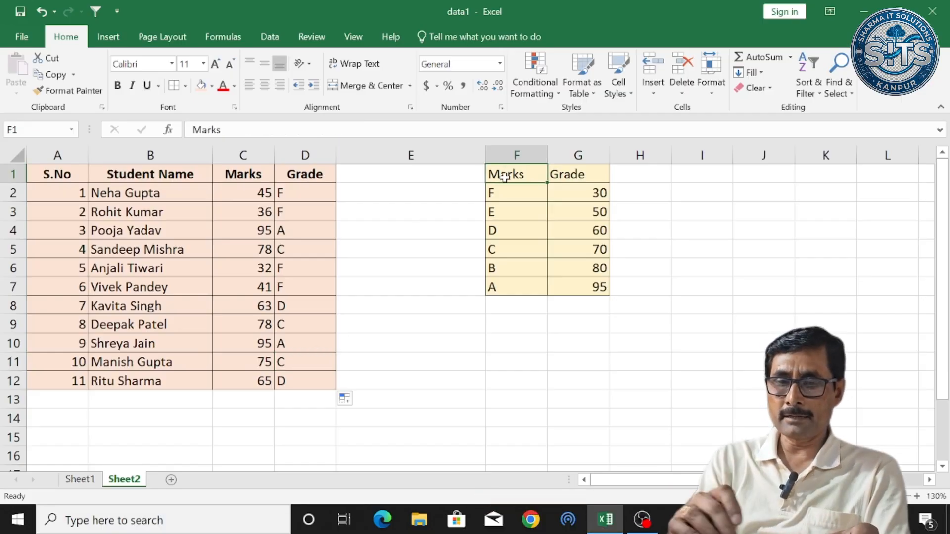
{"action": "type", "text": "gA"}
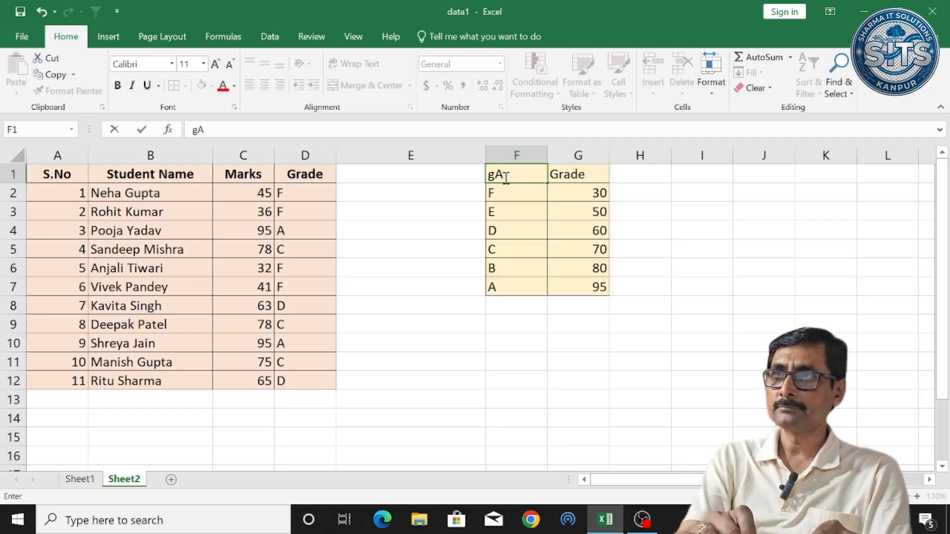
{"action": "key", "text": "BackSpace"}
{"action": "key", "text": "BackSpace"}
{"action": "type", "text": "G"}
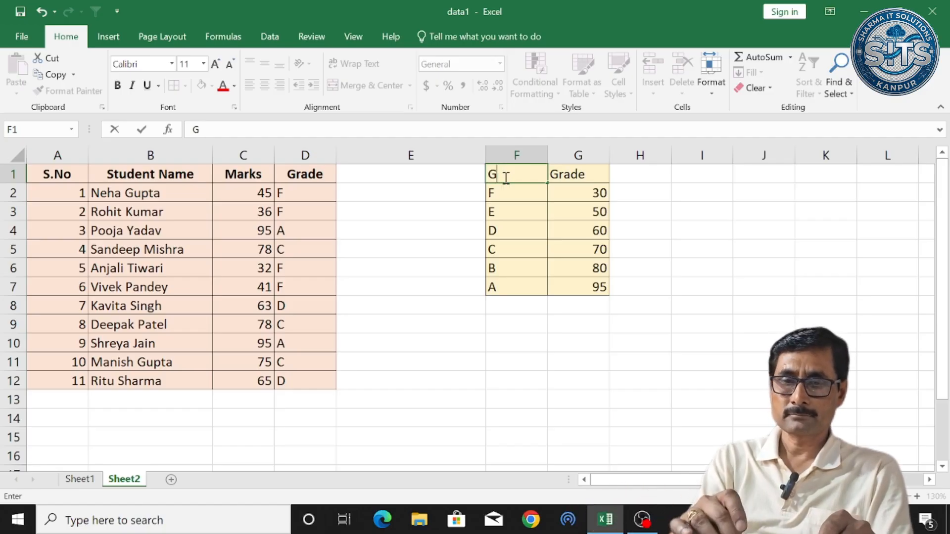
{"action": "type", "text": "rade"}
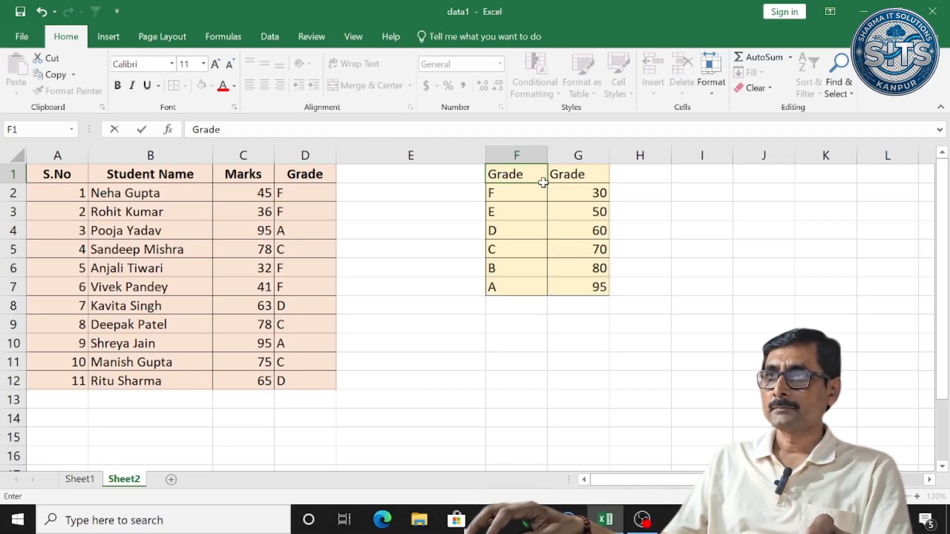
{"action": "left_click", "coordinate": [569, 174]}
{"action": "type", "text": "M"}
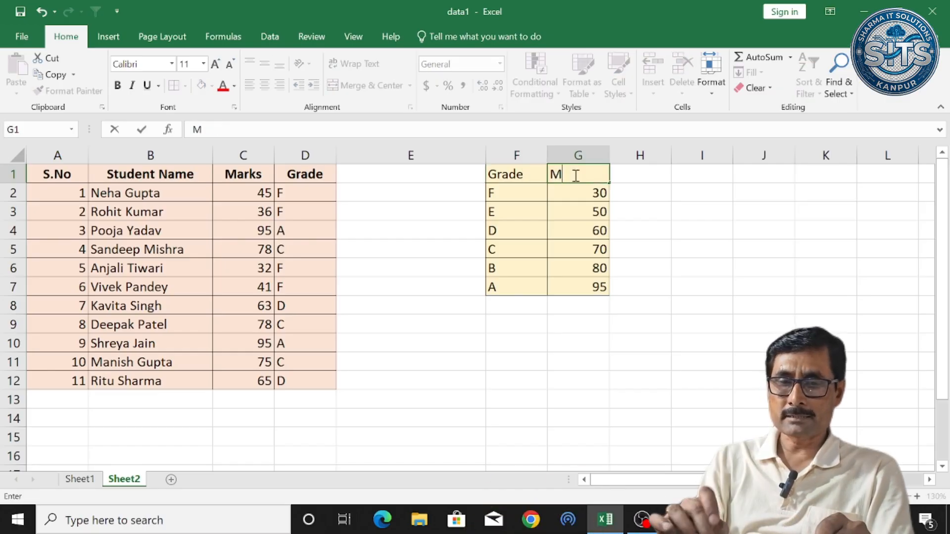
{"action": "type", "text": "arks"}
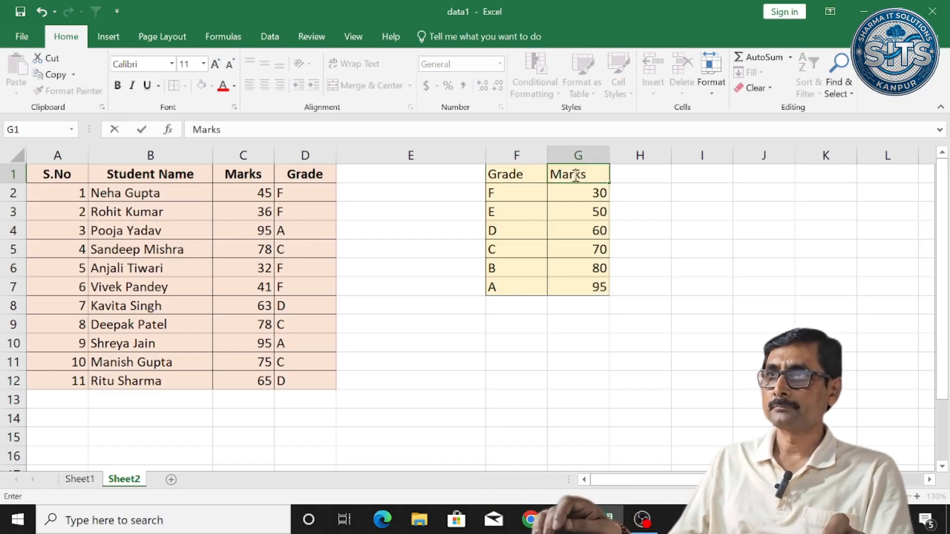
{"action": "key", "text": "Return"}
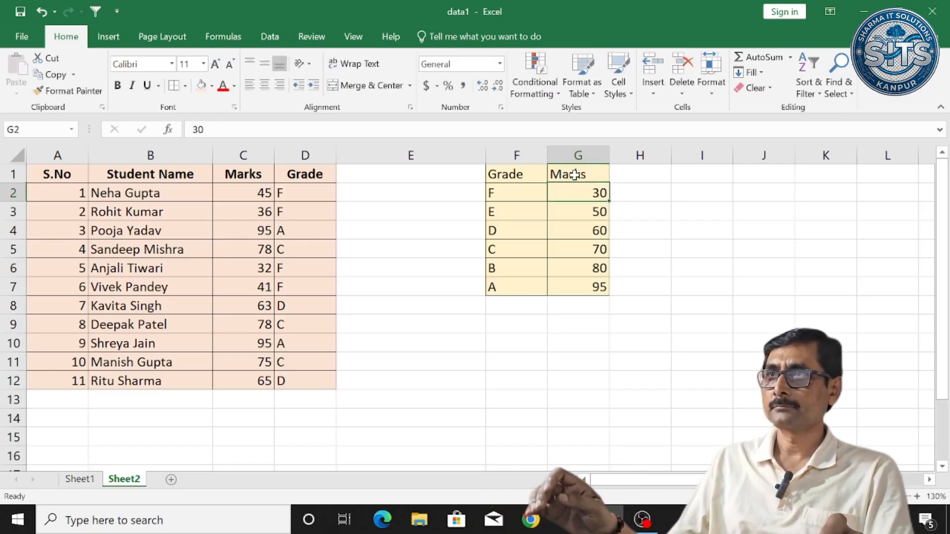
Compare the looked-up grades in D2:D12 with the grading table, checking the marks in C4 against the A threshold in G7.
{"action": "left_click", "coordinate": [303, 285]}
{"action": "left_click_drag", "start_coordinate": [312, 192], "coordinate": [309, 369]}
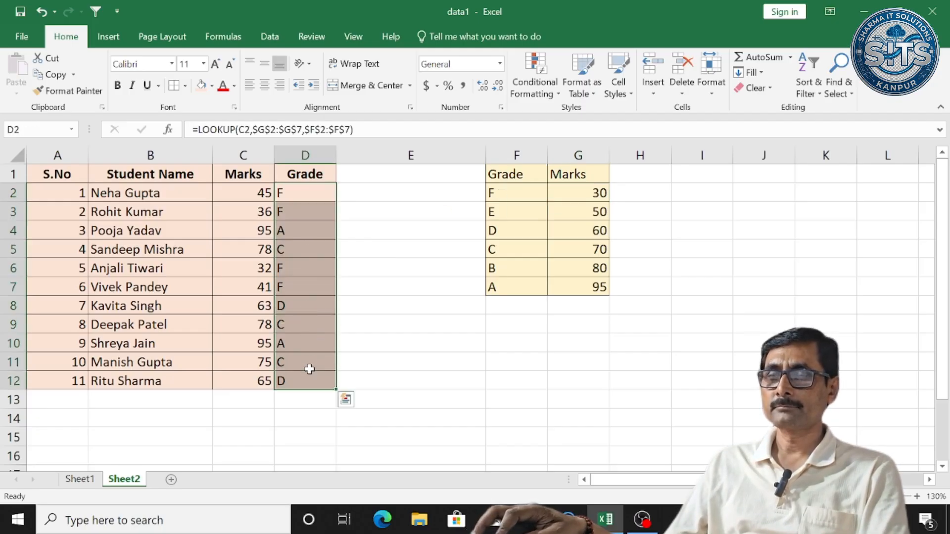
{"action": "left_click", "coordinate": [297, 216]}
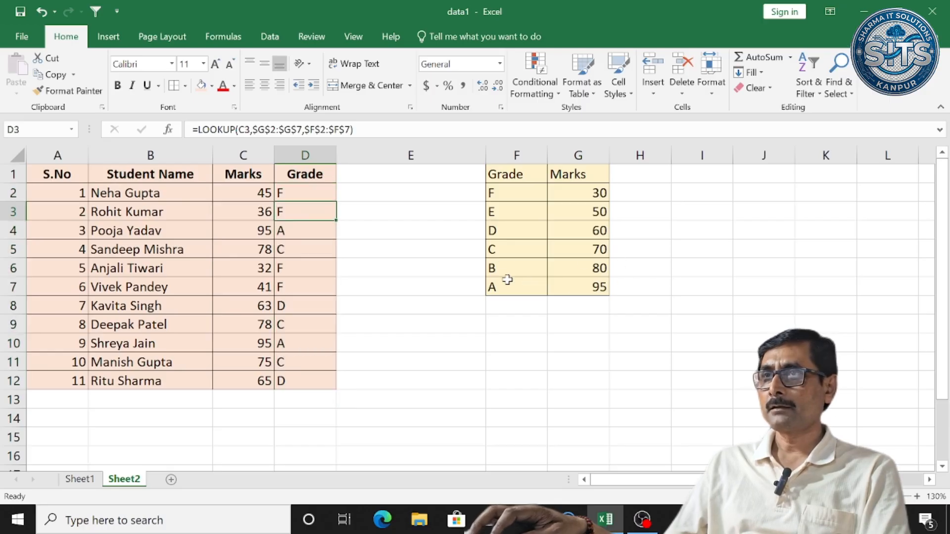
{"action": "left_click", "coordinate": [574, 285]}
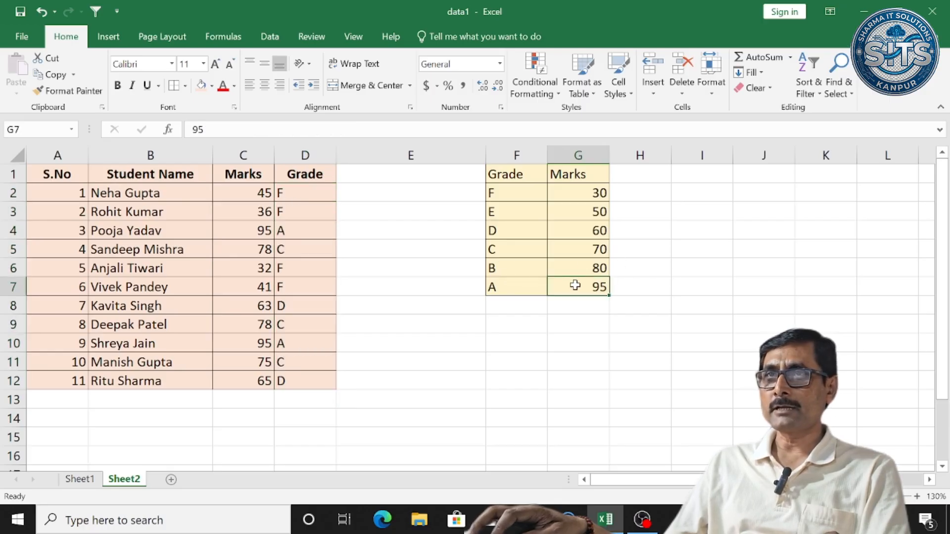
{"action": "left_click", "coordinate": [281, 233]}
{"action": "left_click", "coordinate": [258, 231]}
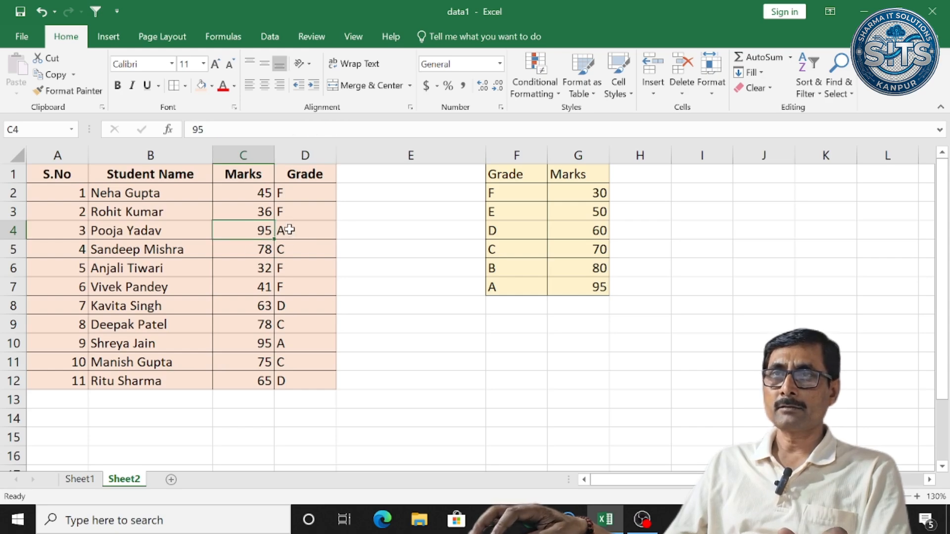
Set the marks in C10 to 97 to test the grade formula.
{"action": "left_click", "coordinate": [263, 349]}
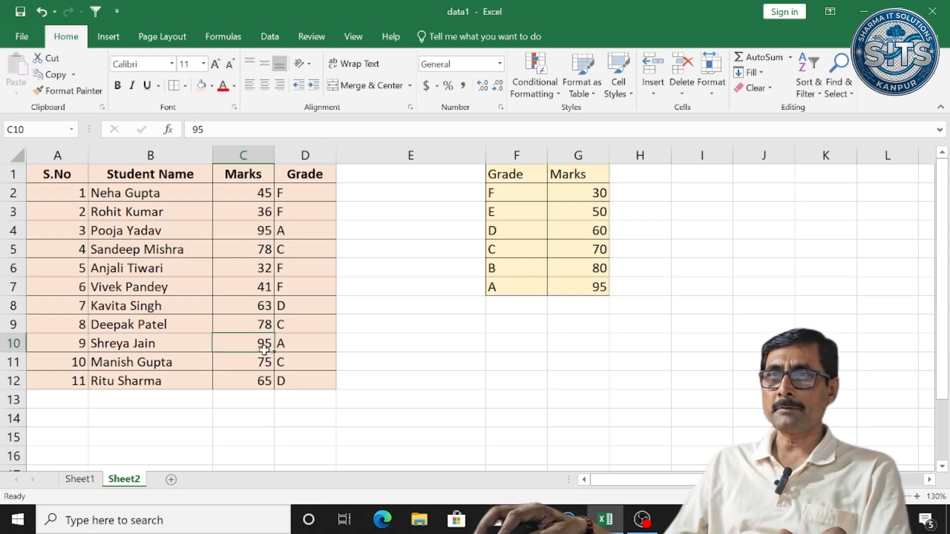
{"action": "type", "text": "97"}
{"action": "key", "text": "Return"}
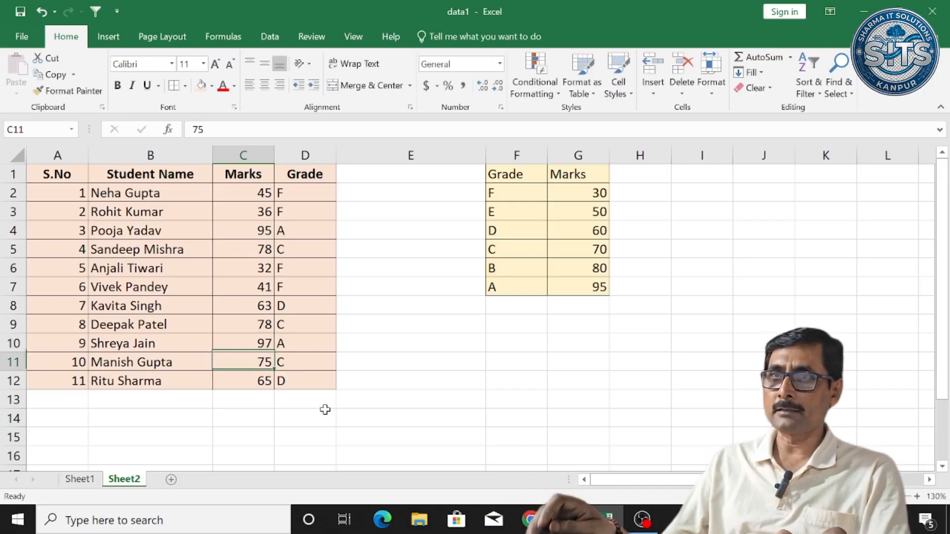
Set the marks in C10 to 35 to test the formula with a low score.
{"action": "left_click", "coordinate": [262, 343]}
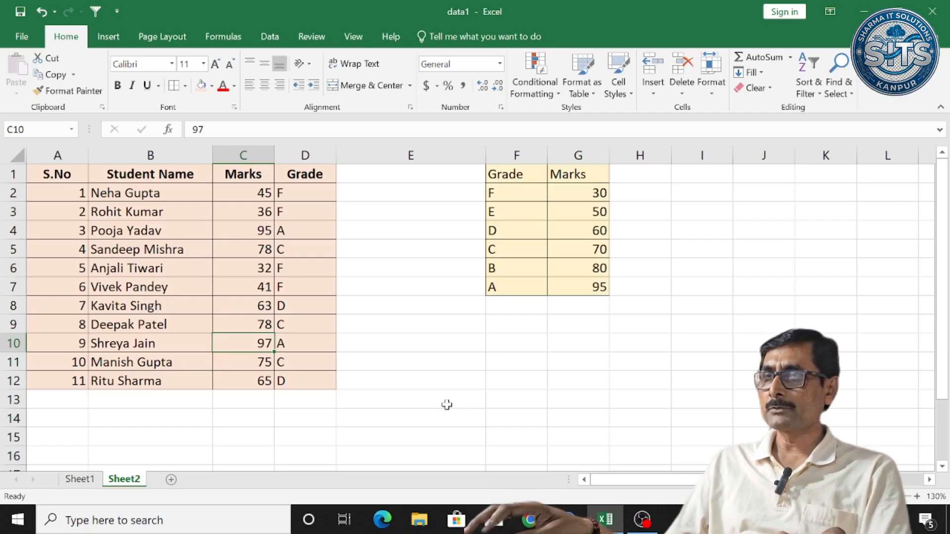
{"action": "type", "text": "25"}
{"action": "key", "text": "BackSpace"}
{"action": "key", "text": "BackSpace"}
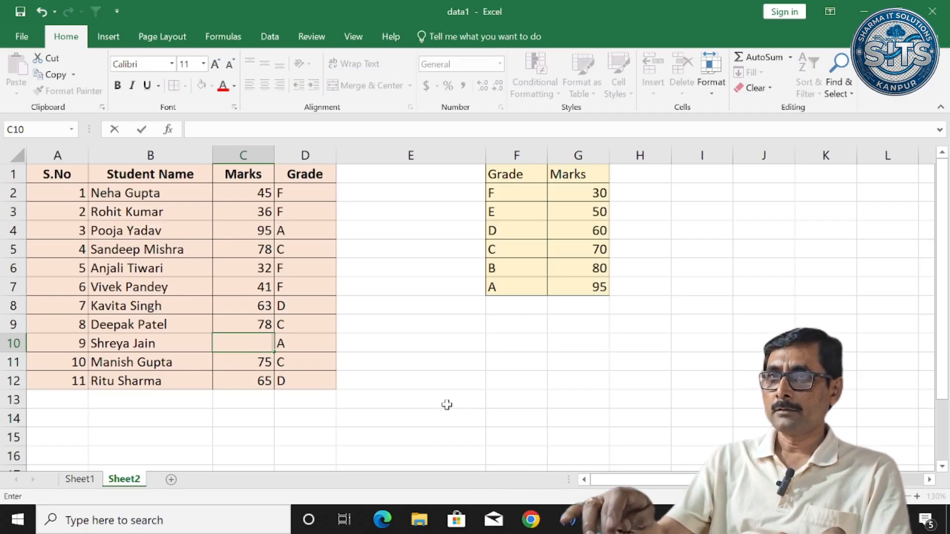
{"action": "type", "text": "35"}
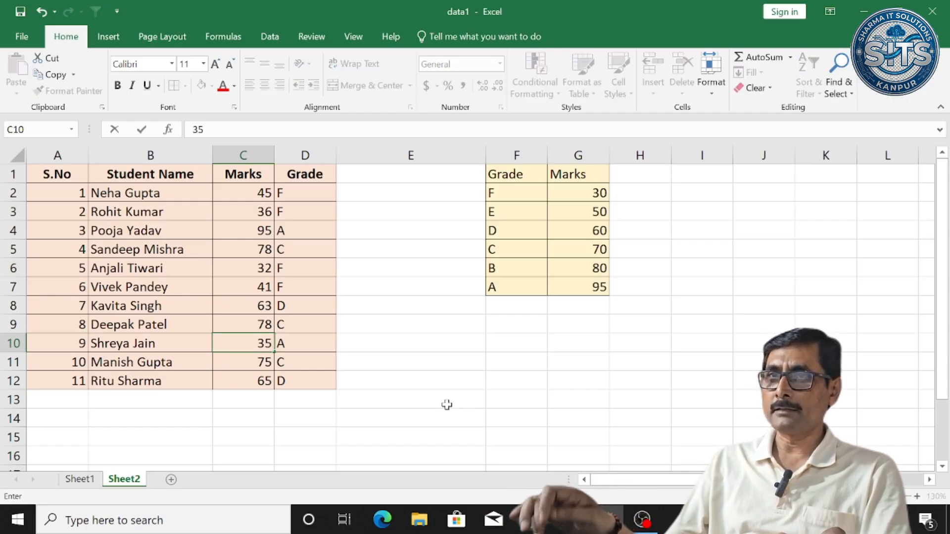
{"action": "key", "text": "Return"}
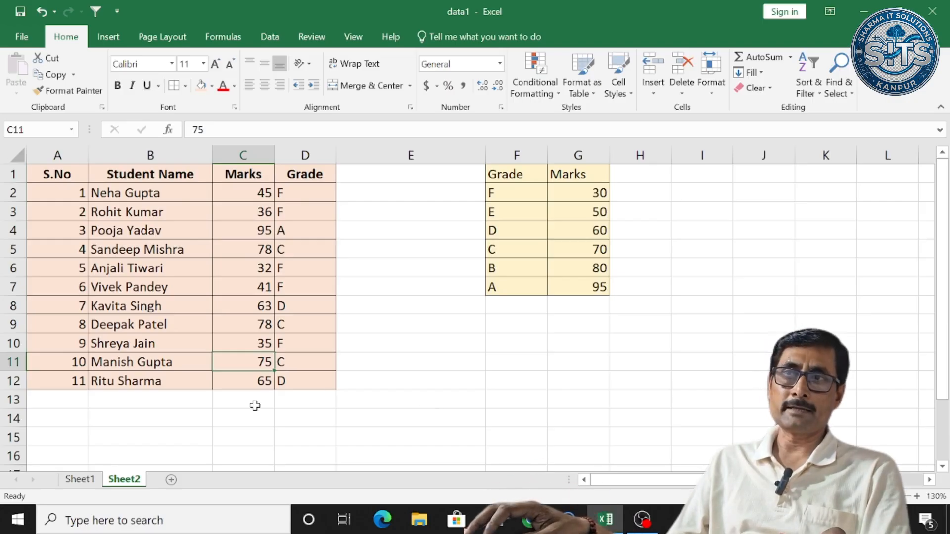
Replace the lowest grade label in F2 of the grading table with fail.
{"action": "left_click", "coordinate": [295, 343]}
{"action": "left_click", "coordinate": [505, 218]}
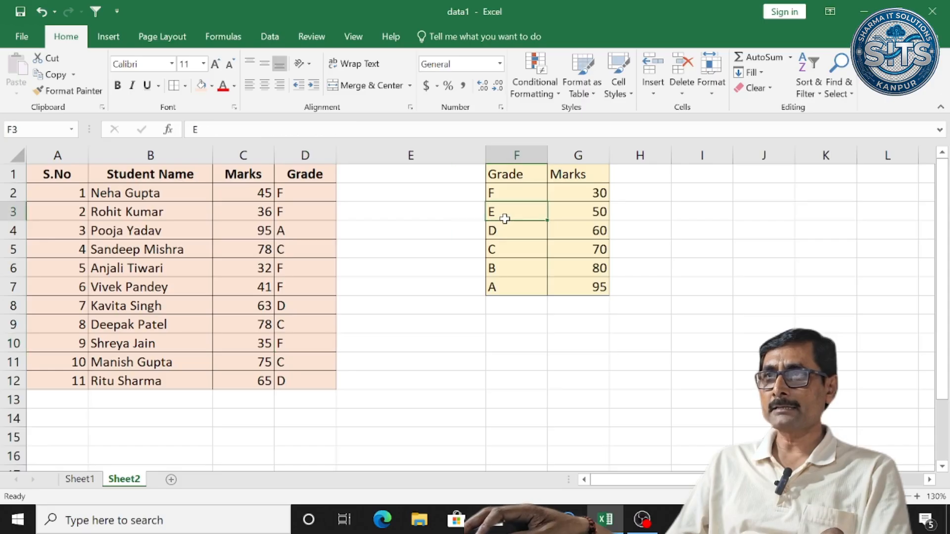
{"action": "left_click", "coordinate": [578, 211]}
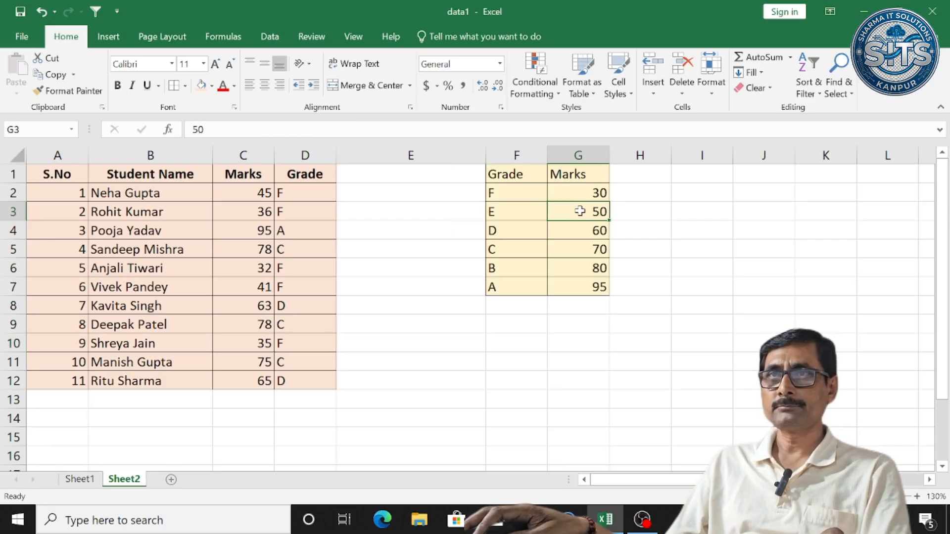
{"action": "left_click", "coordinate": [533, 216]}
{"action": "left_click", "coordinate": [585, 215]}
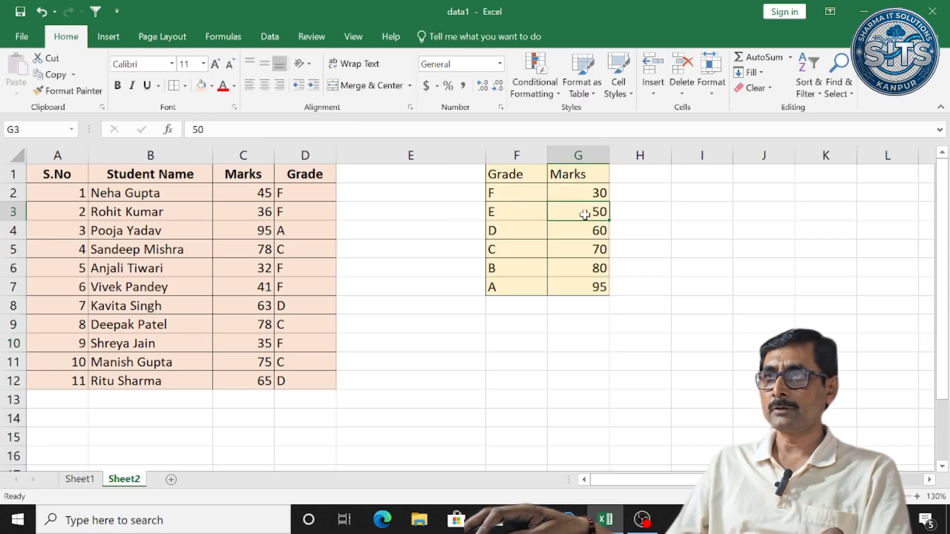
{"action": "left_click", "coordinate": [526, 198]}
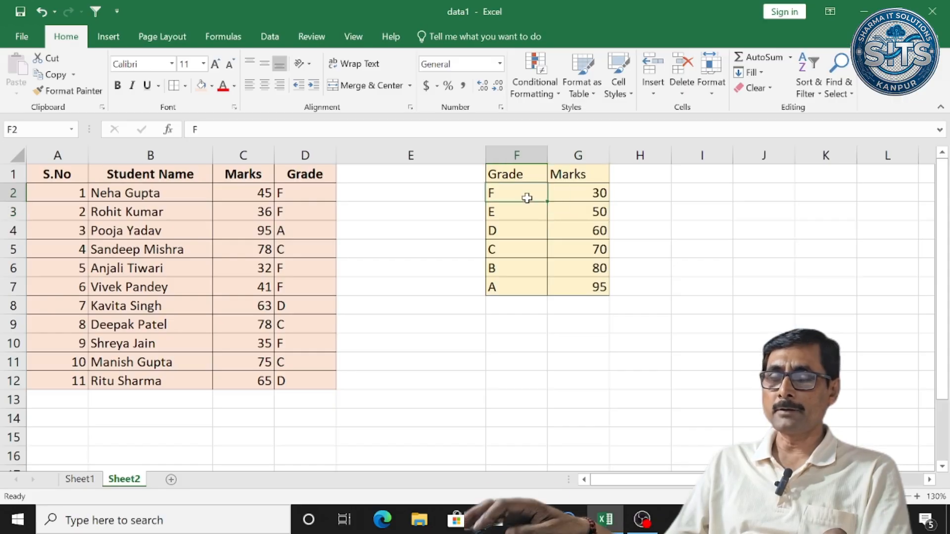
{"action": "type", "text": "fail"}
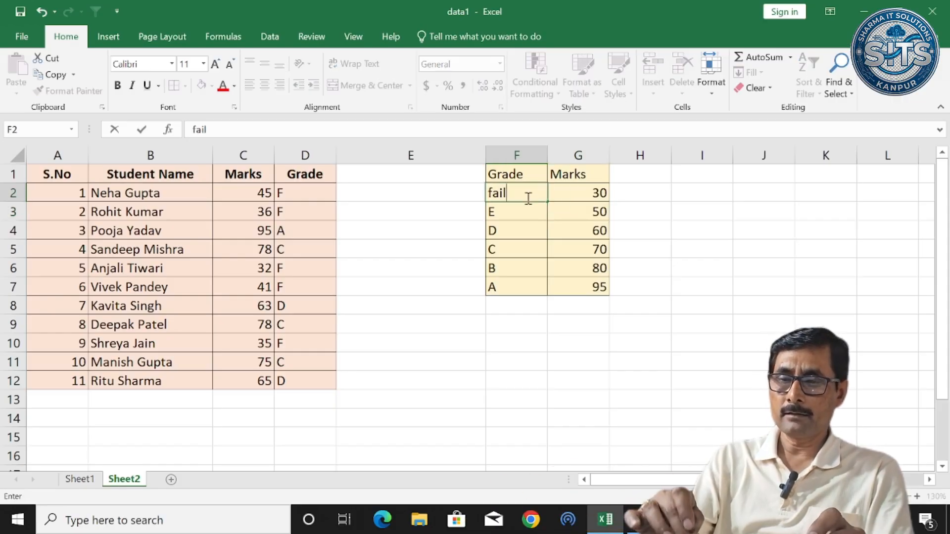
{"action": "key", "text": "Return"}
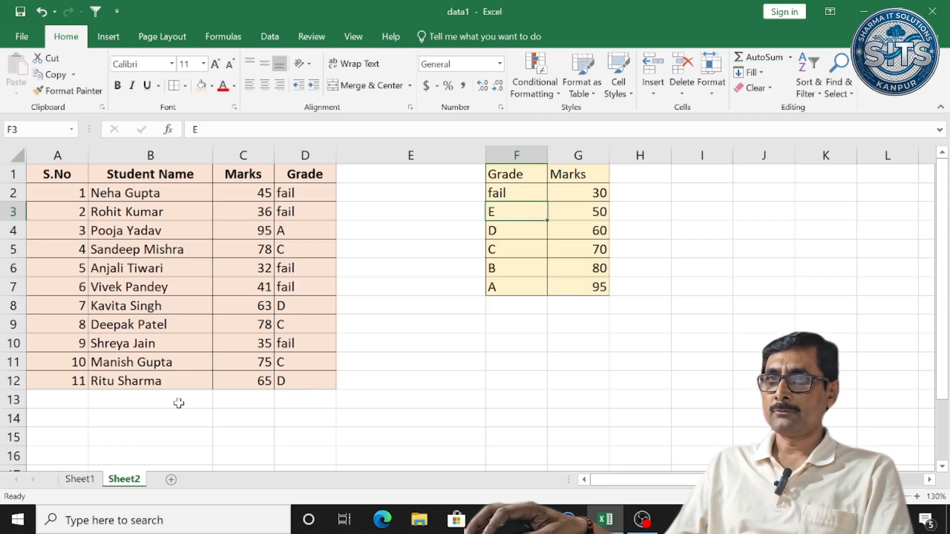
Examine the LOOKUP formulas and grades down column D, comparing them with the marks in column C.
{"action": "left_click", "coordinate": [313, 194]}
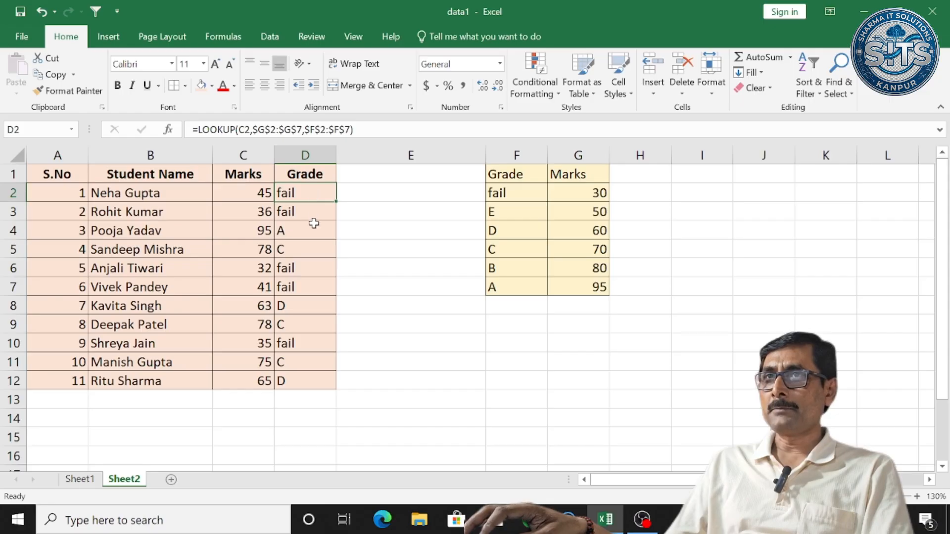
{"action": "left_click", "coordinate": [313, 213]}
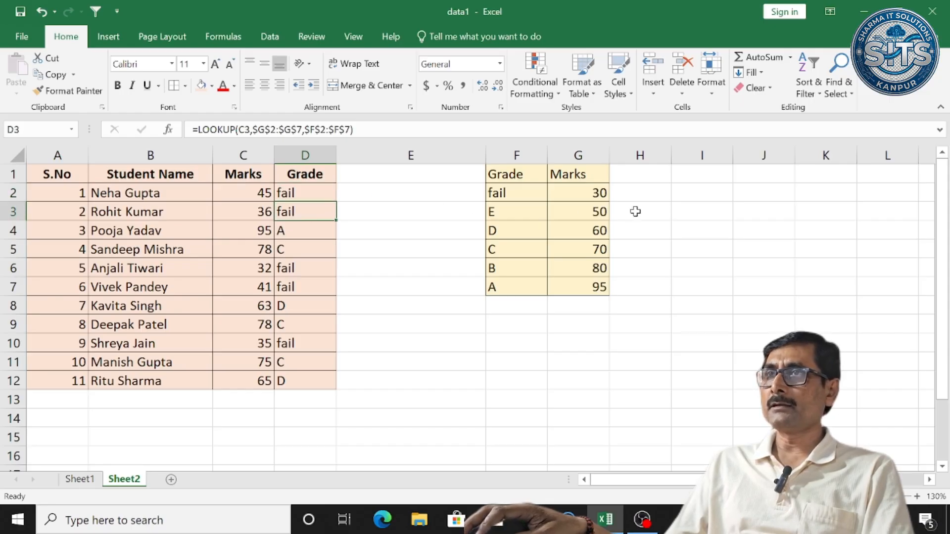
{"action": "left_click", "coordinate": [313, 193]}
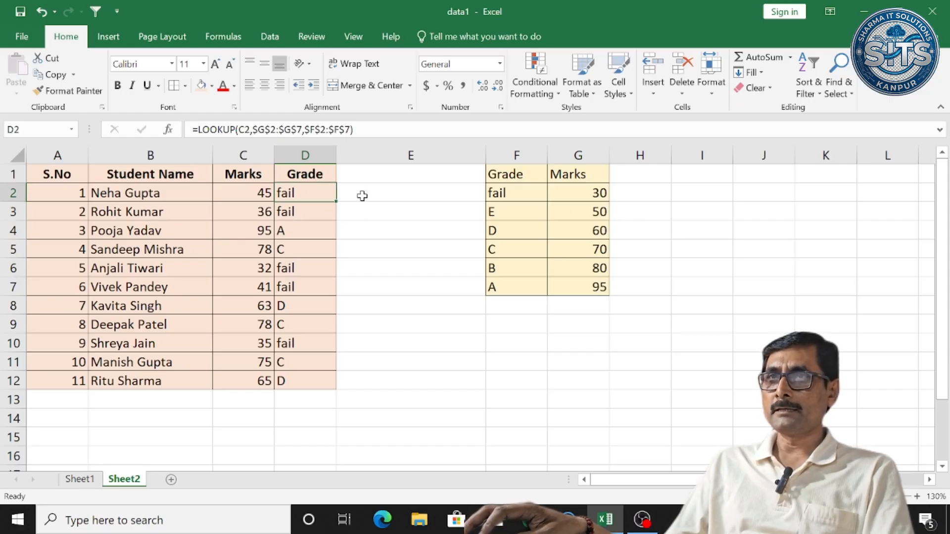
{"action": "left_click", "coordinate": [316, 214]}
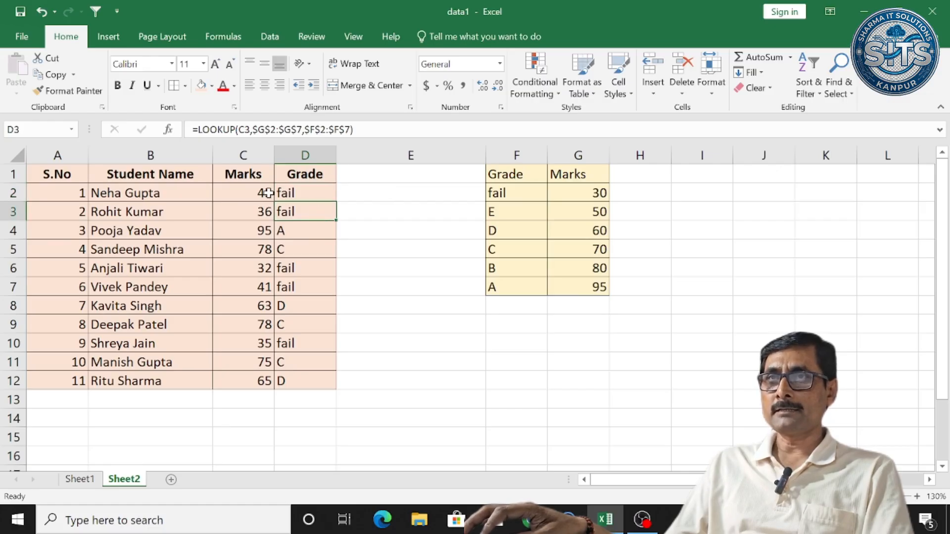
{"action": "left_click", "coordinate": [265, 193]}
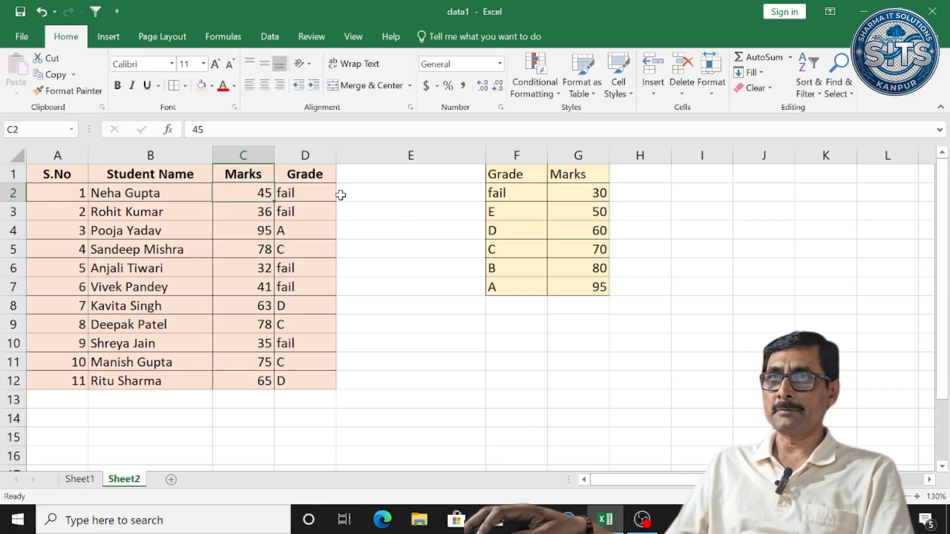
{"action": "left_click", "coordinate": [321, 195]}
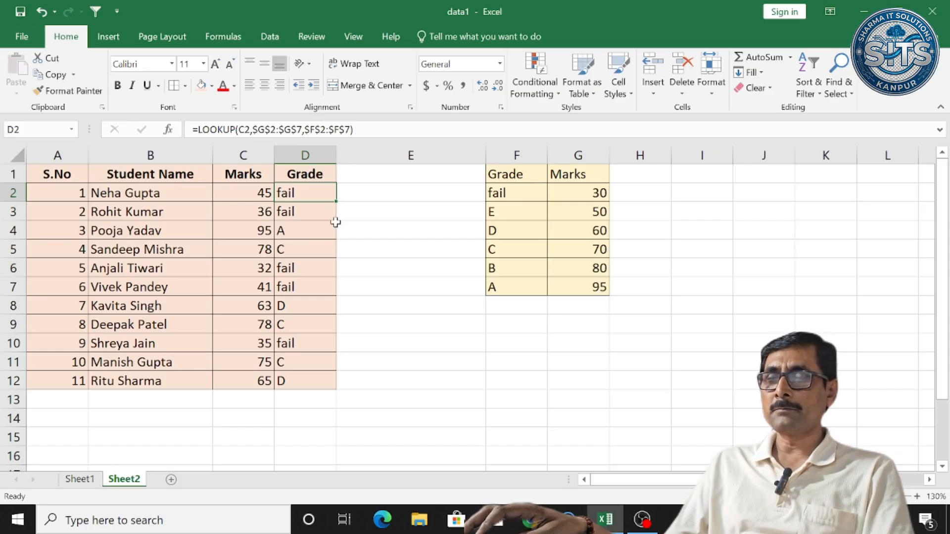
{"action": "left_click", "coordinate": [321, 230]}
{"action": "left_click", "coordinate": [320, 253]}
{"action": "left_click", "coordinate": [320, 304]}
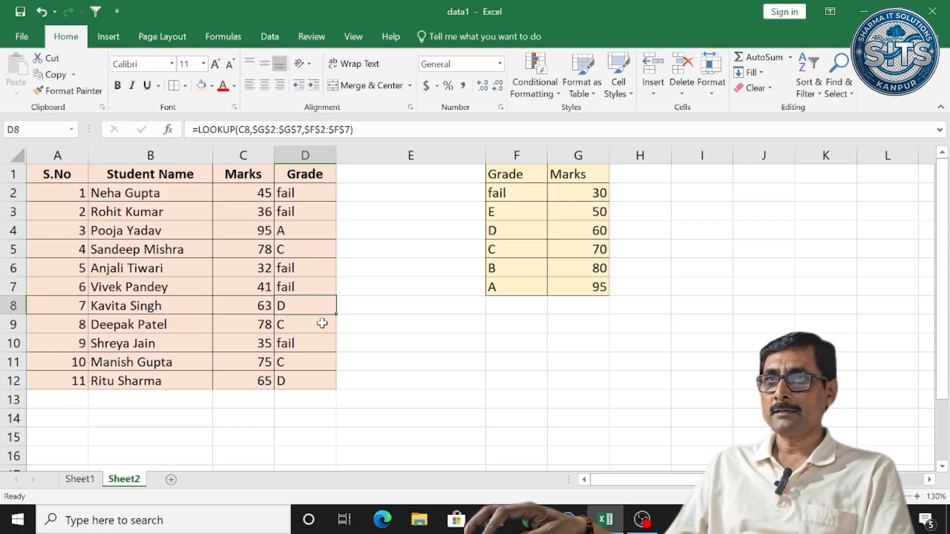
{"action": "left_click", "coordinate": [321, 324]}
{"action": "left_click", "coordinate": [316, 344]}
{"action": "left_click", "coordinate": [314, 380]}
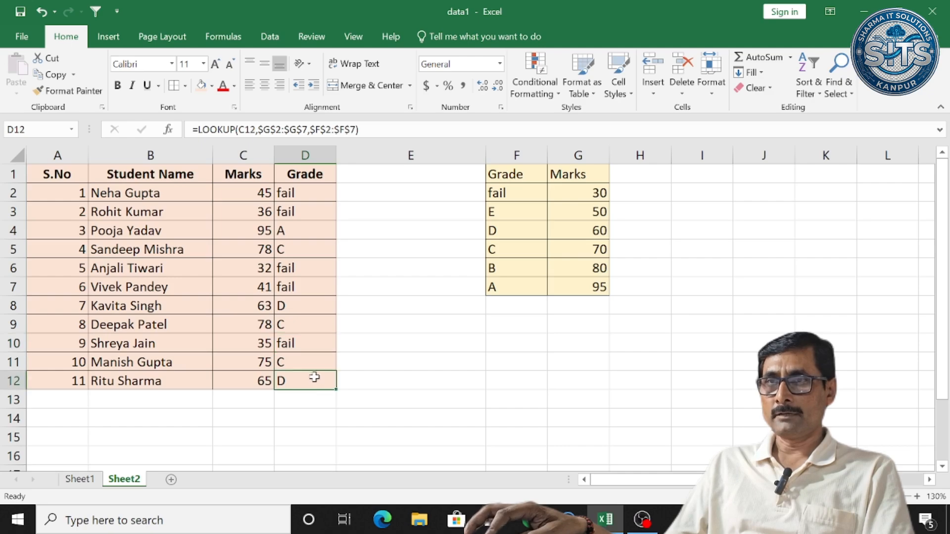
{"action": "left_click", "coordinate": [313, 367]}
{"action": "left_click", "coordinate": [310, 345]}
{"action": "left_click", "coordinate": [309, 327]}
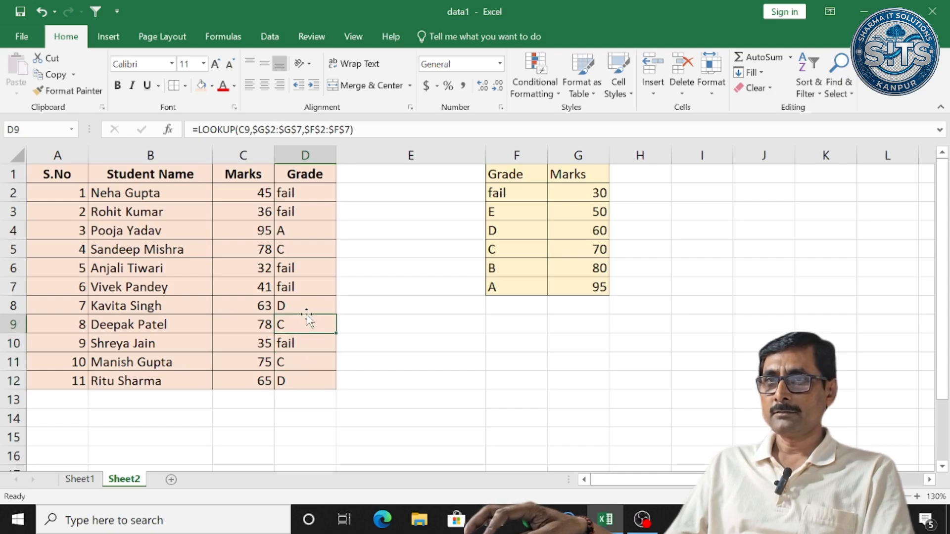
{"action": "left_click", "coordinate": [306, 309]}
{"action": "left_click", "coordinate": [309, 289]}
{"action": "left_click", "coordinate": [314, 265]}
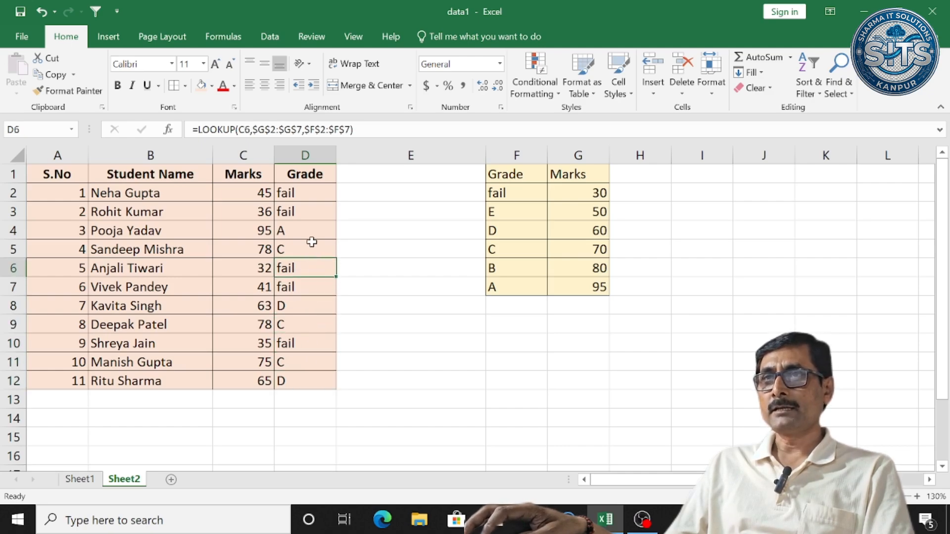
{"action": "left_click", "coordinate": [312, 245]}
Switch to Sheet1 and review the YEARFRAC ages in the years column.
{"action": "left_click", "coordinate": [78, 482]}
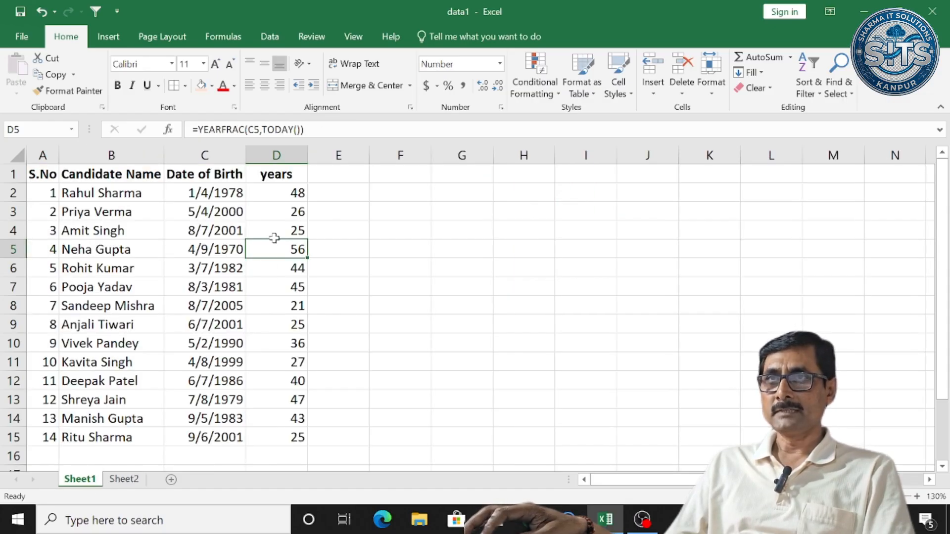
{"action": "left_click_drag", "start_coordinate": [277, 197], "coordinate": [297, 421]}
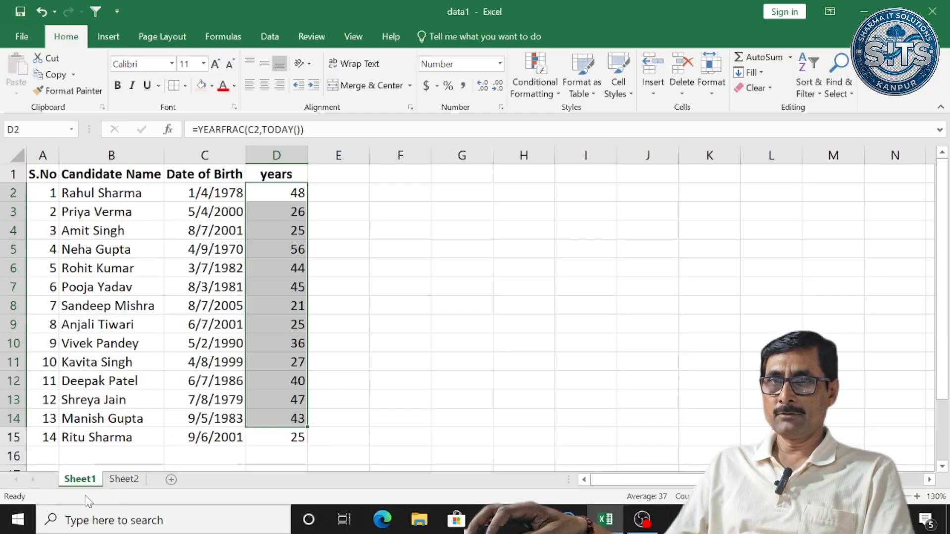
Return to Sheet2 and review the LOOKUP grades in D2:D12.
{"action": "left_click", "coordinate": [112, 482]}
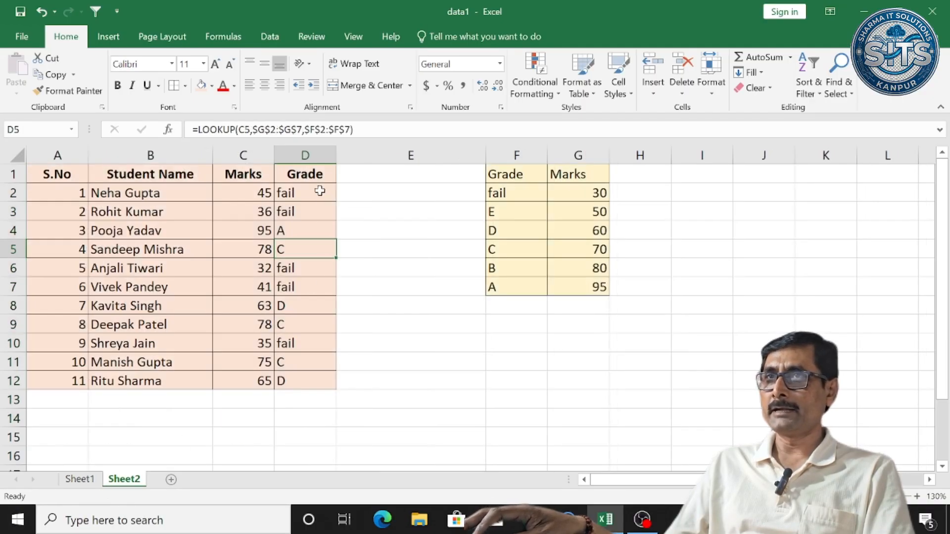
{"action": "left_click_drag", "start_coordinate": [318, 193], "coordinate": [319, 376]}
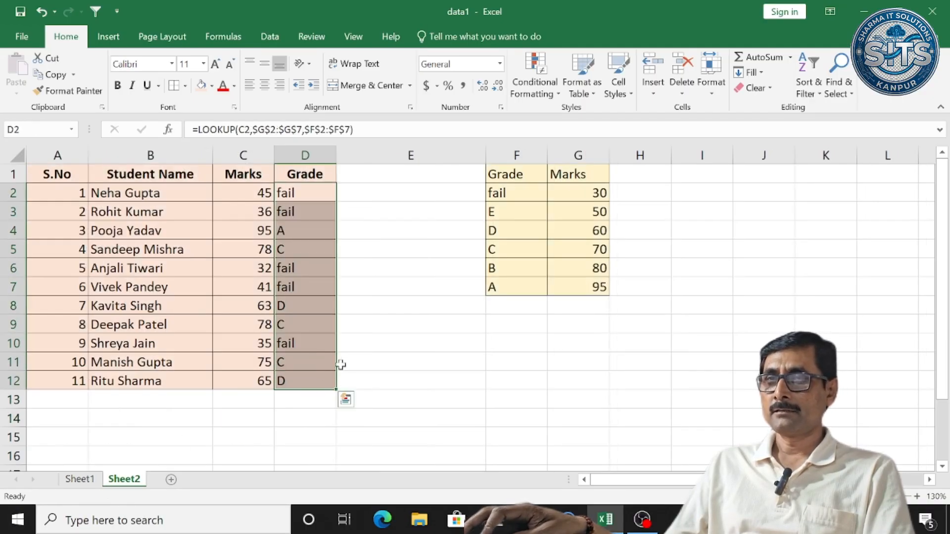
{"action": "left_click", "coordinate": [368, 343]}
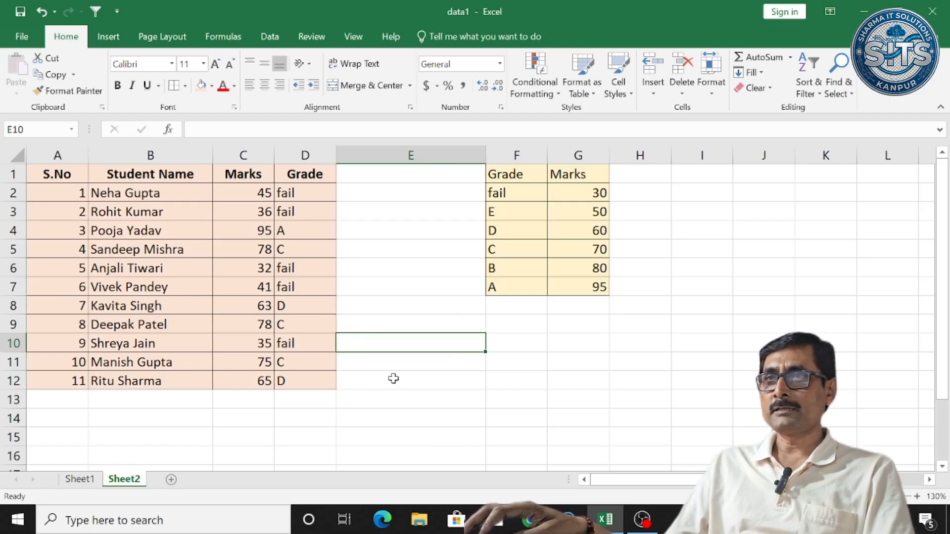
{"action": "left_click", "coordinate": [255, 402]}
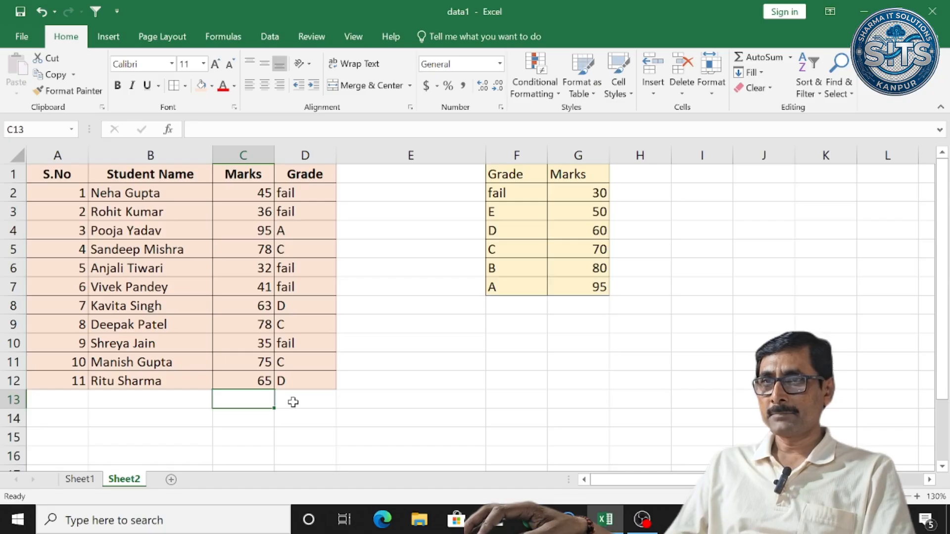
{"action": "left_click", "coordinate": [355, 399]}
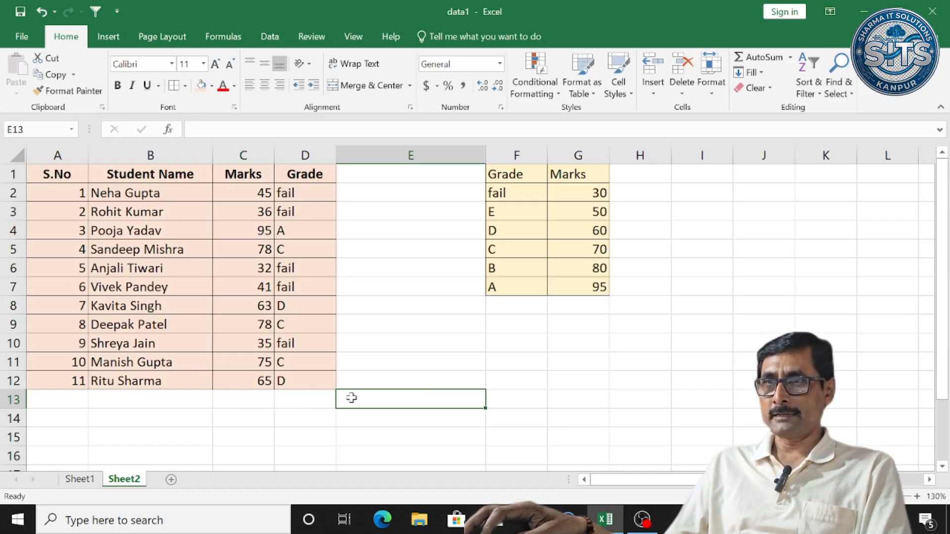
{"action": "left_click", "coordinate": [258, 405]}
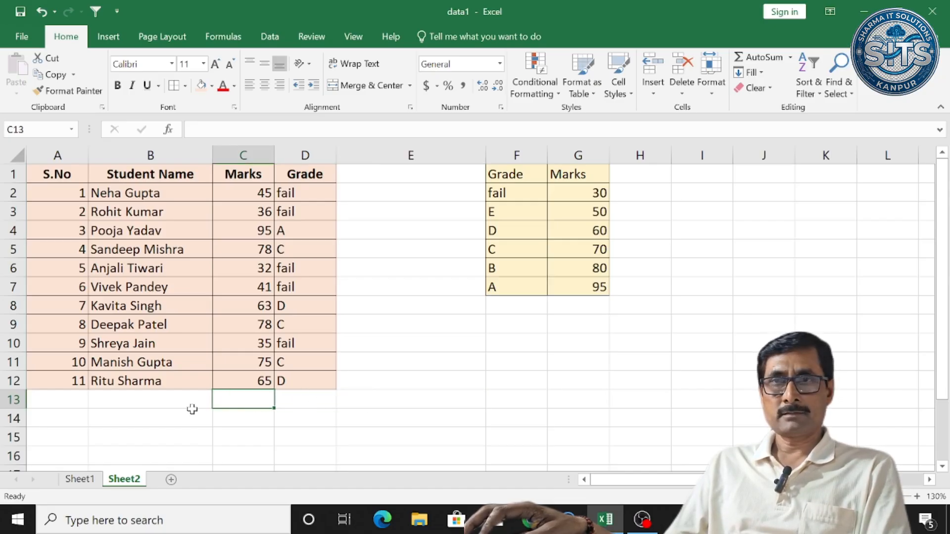
{"action": "left_click", "coordinate": [319, 405]}
{"action": "left_click", "coordinate": [373, 399]}
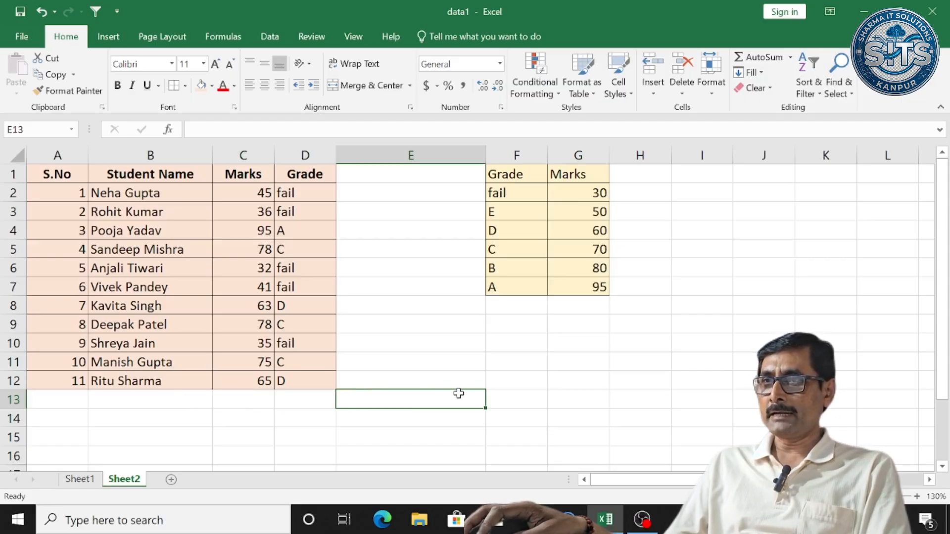
{"action": "left_click", "coordinate": [491, 398]}
{"action": "left_click", "coordinate": [495, 384]}
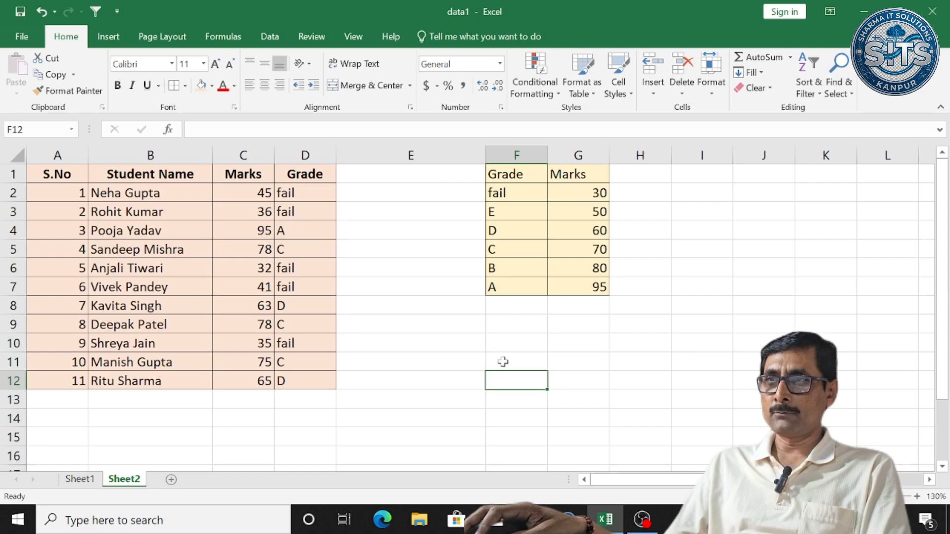
{"action": "left_click", "coordinate": [503, 361]}
{"action": "left_click", "coordinate": [183, 421]}
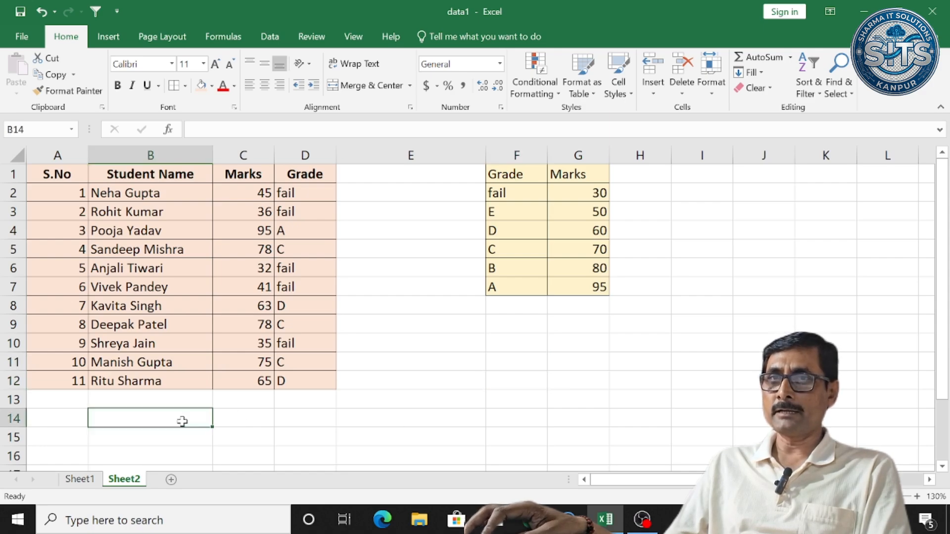
{"action": "left_click", "coordinate": [177, 400]}
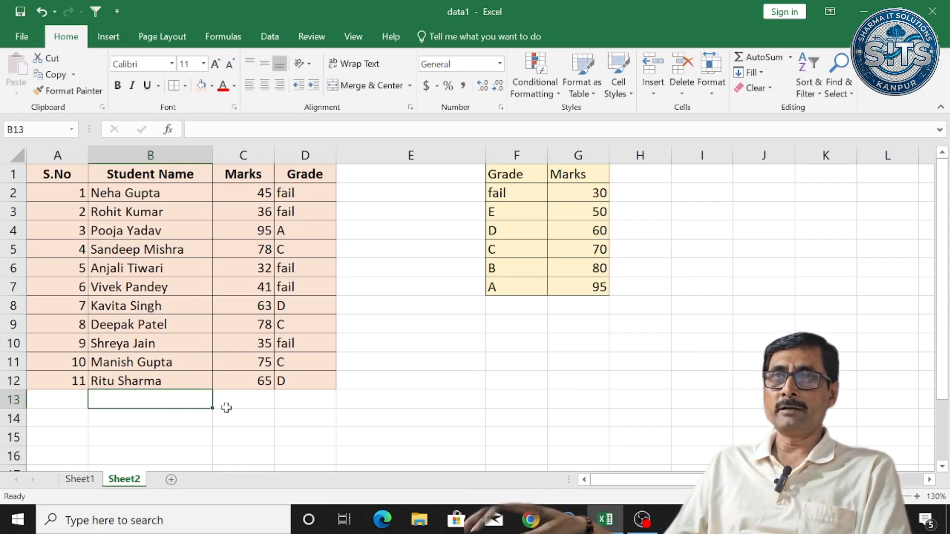
{"action": "left_click", "coordinate": [250, 399]}
{"action": "left_click", "coordinate": [292, 399]}
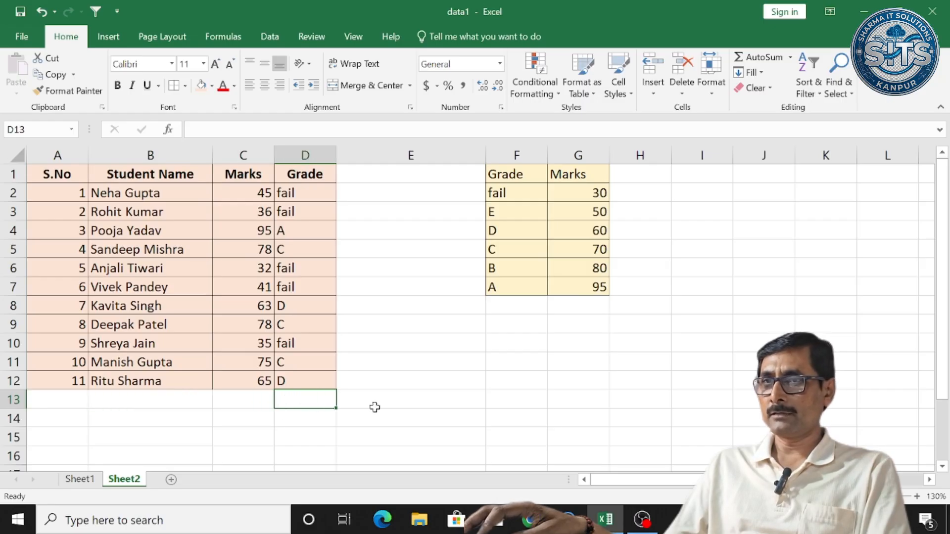